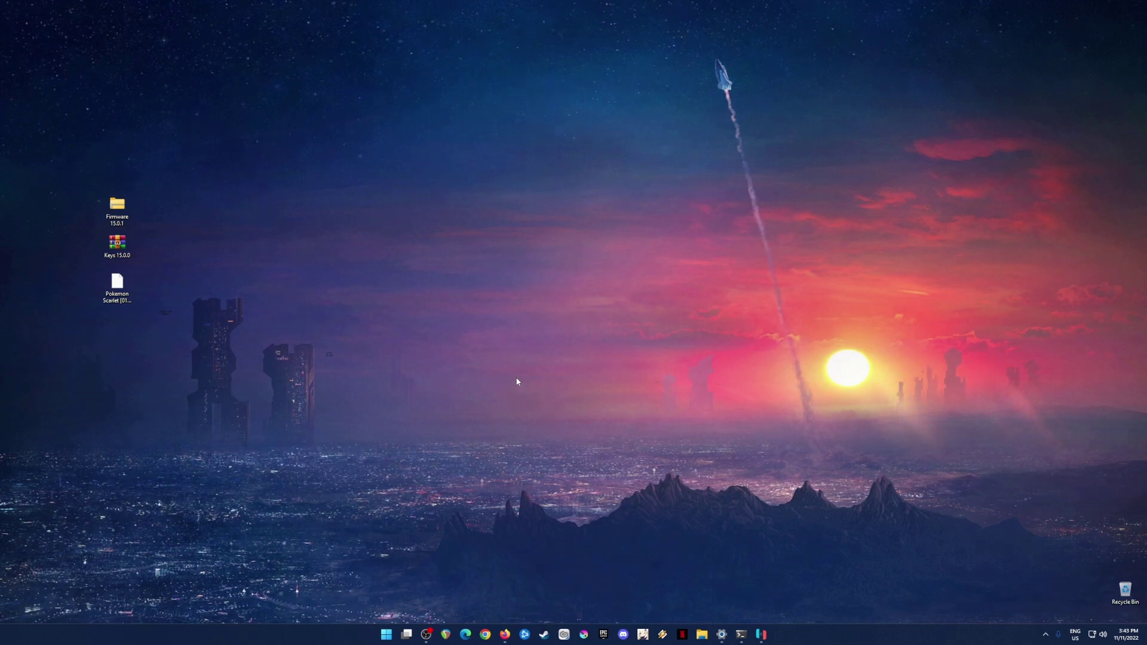
Open Ryujinx and look down its game list to the Pokémon Scarlet entry
left_click(761, 634)
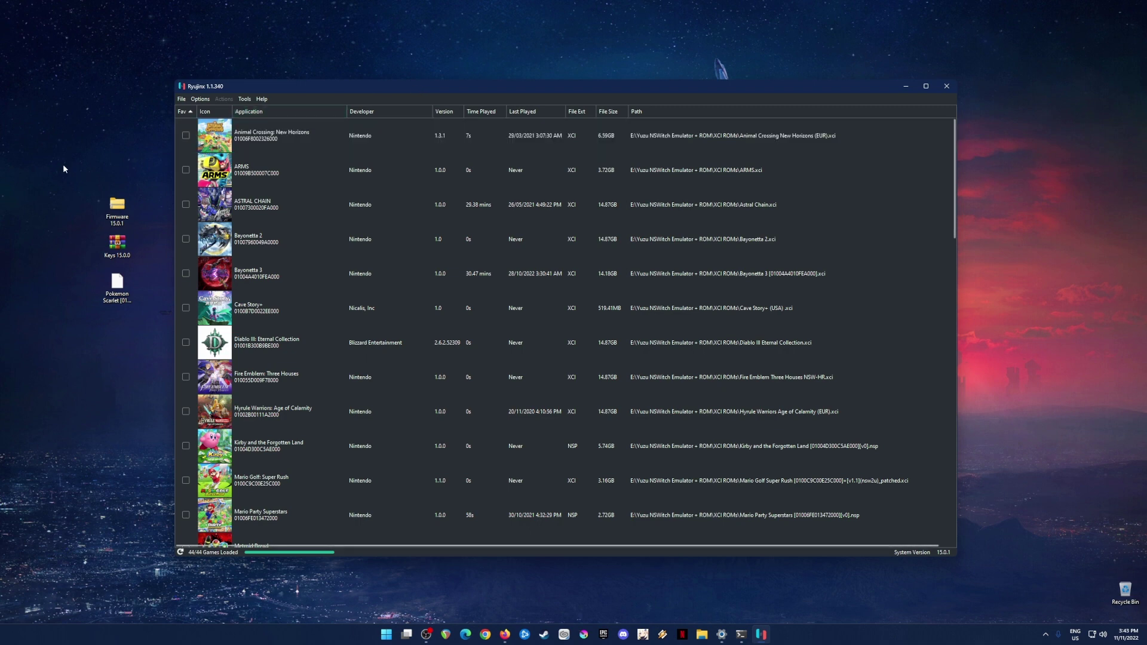
left_click_drag(63, 163, 145, 284)
left_click(250, 84)
left_click(301, 124)
left_click(413, 180)
left_click(419, 195)
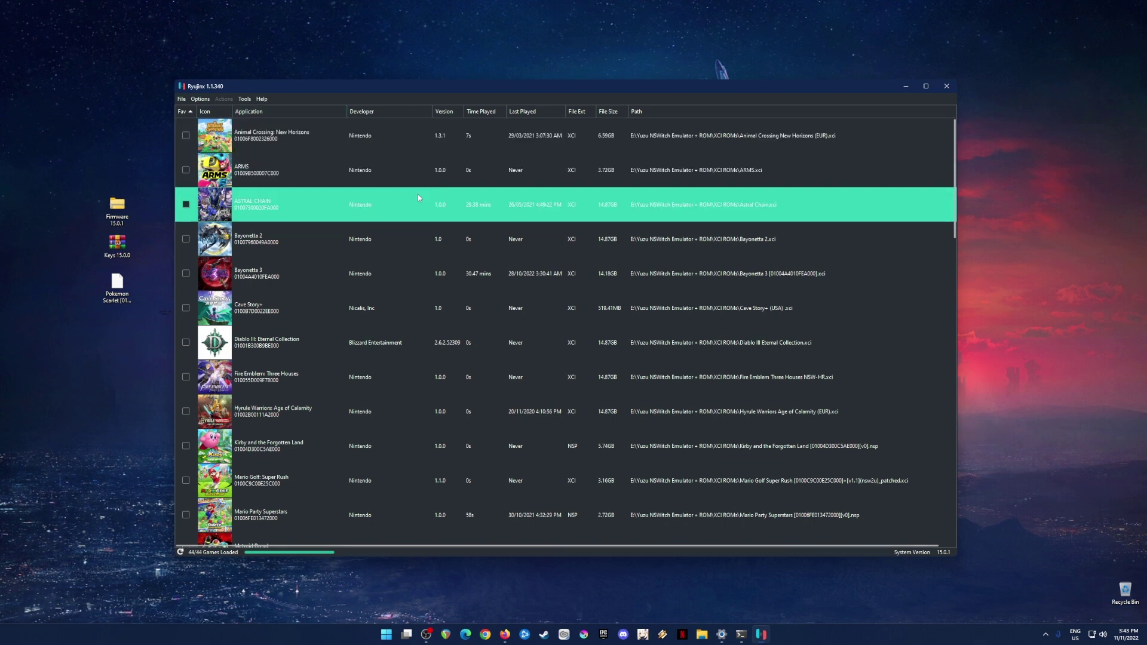
left_click_drag(78, 173, 150, 314)
left_click(418, 206)
left_click(422, 257)
scroll(456, 285, "down", 5)
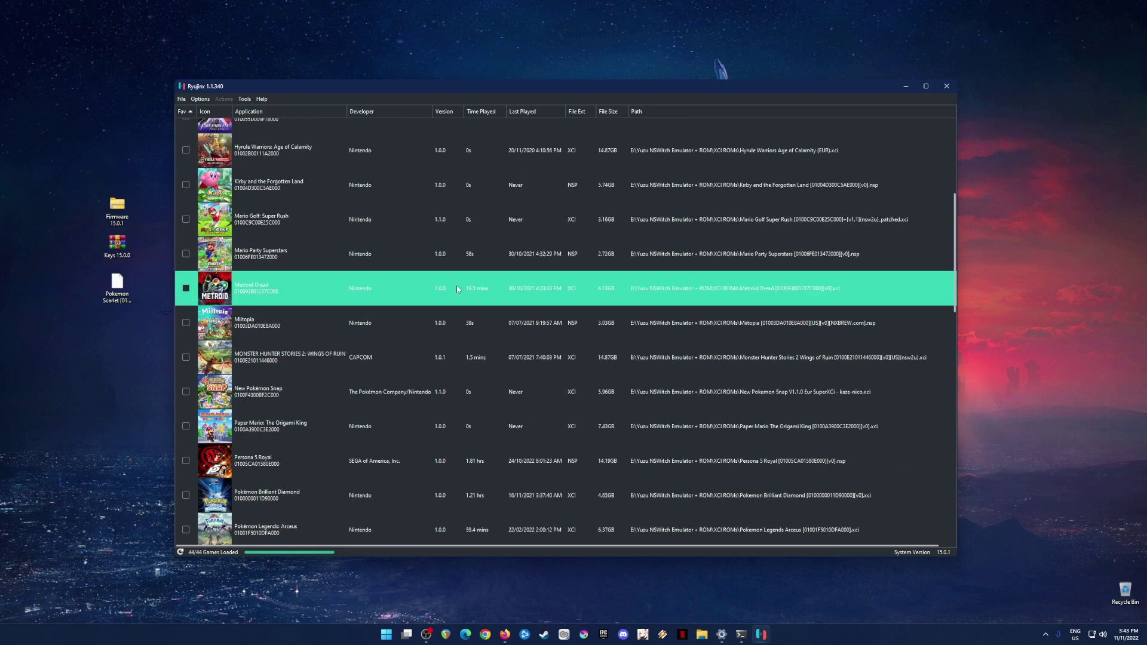
left_click(456, 285)
scroll(459, 290, "down", 5)
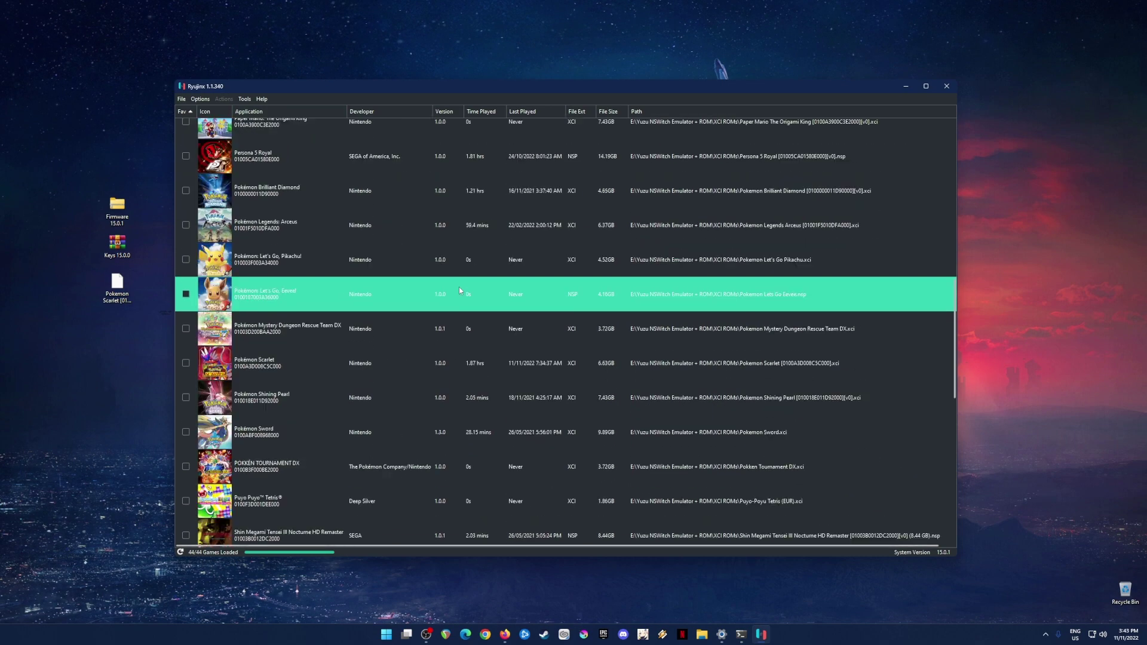
left_click(459, 293)
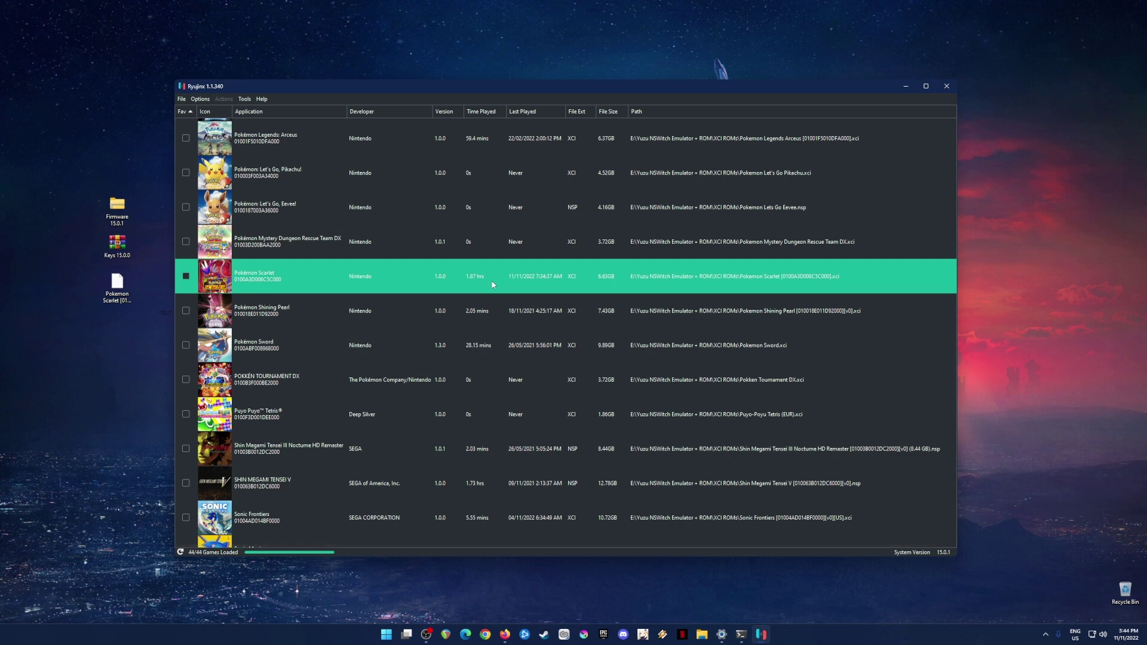
Switch to Firefox and search Google for "ryujinx emulator"
left_click(906, 86)
left_click(505, 633)
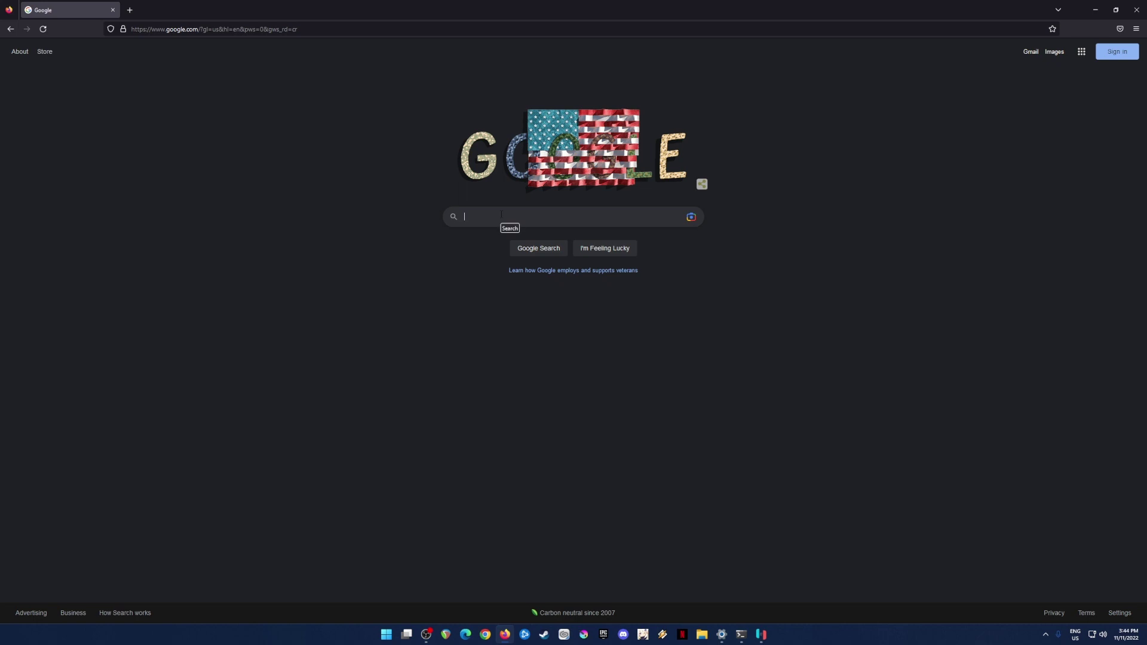
type("ryujinx emul")
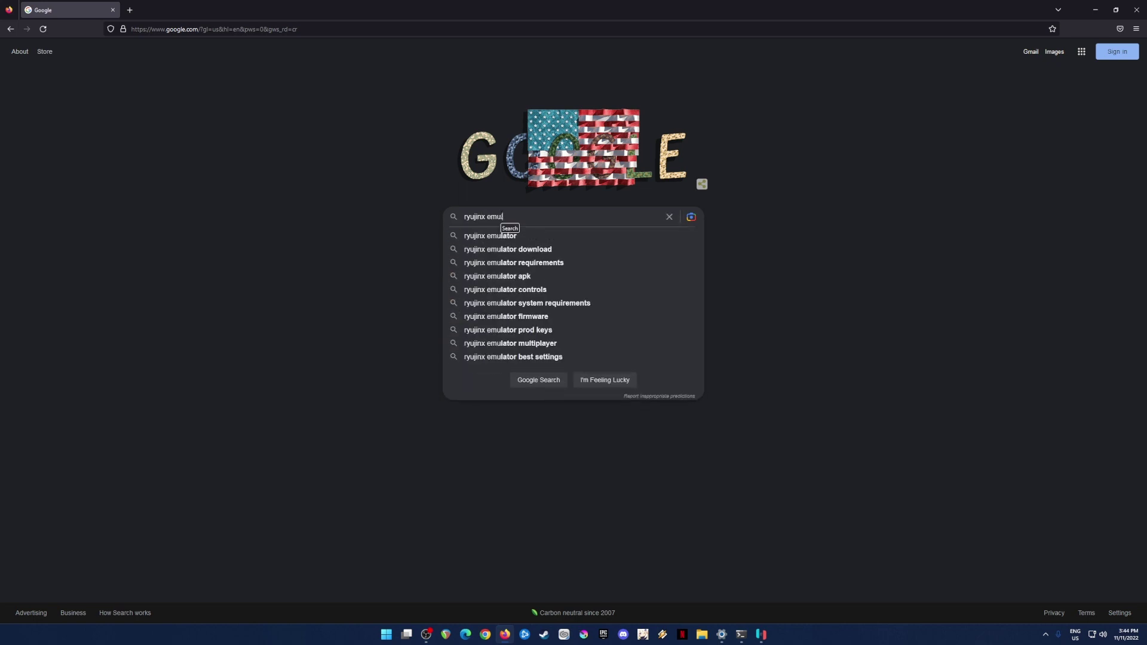
type("ator")
key("Return")
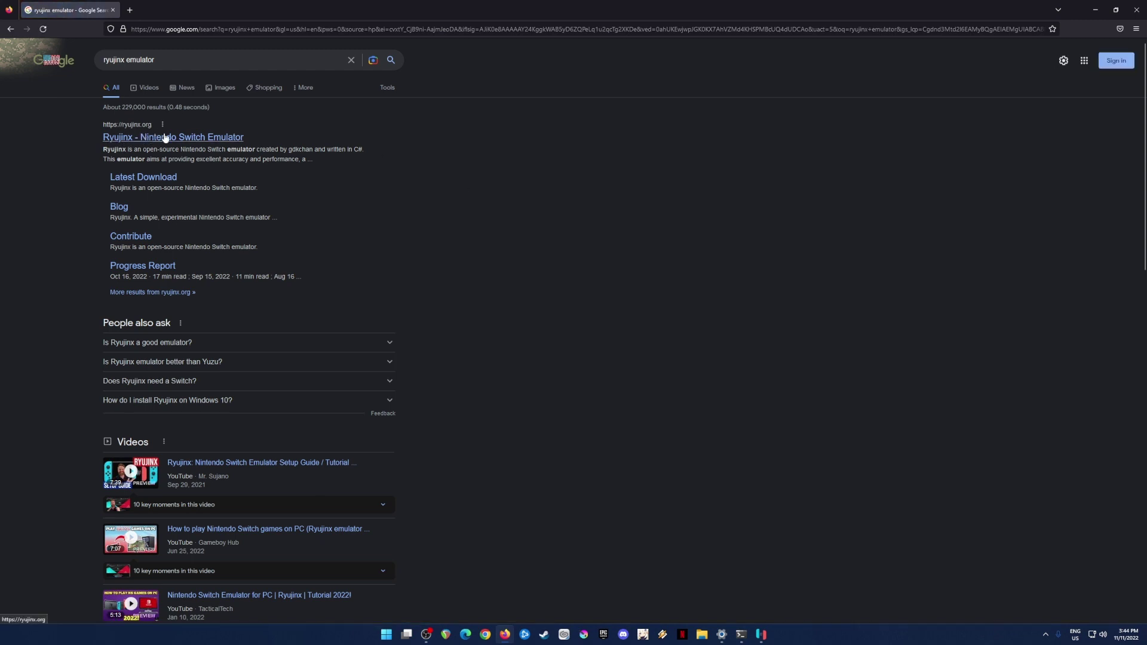
View the Windows build on the official Ryujinx website's download page, then minimize the browser
left_click(224, 141)
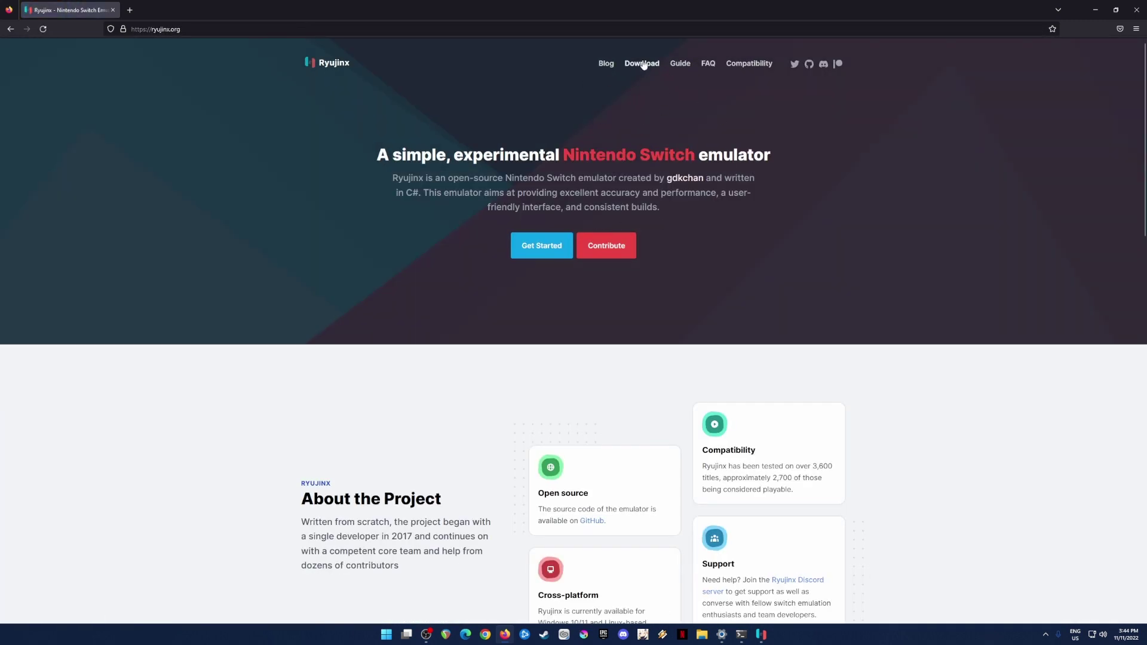
left_click(642, 63)
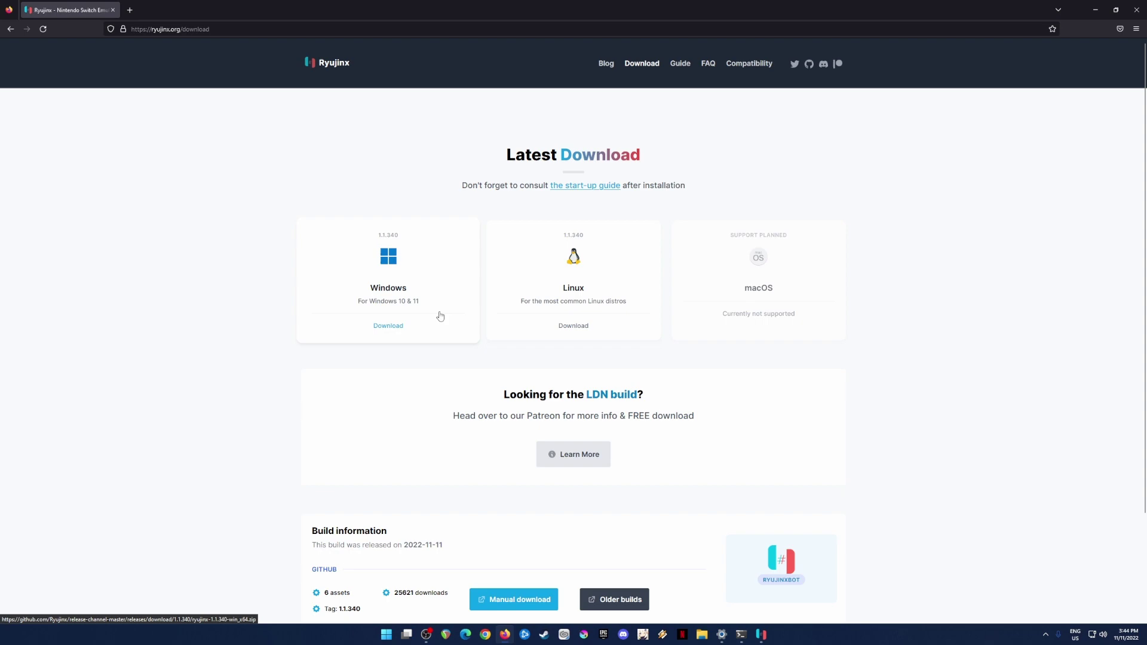
left_click(1097, 16)
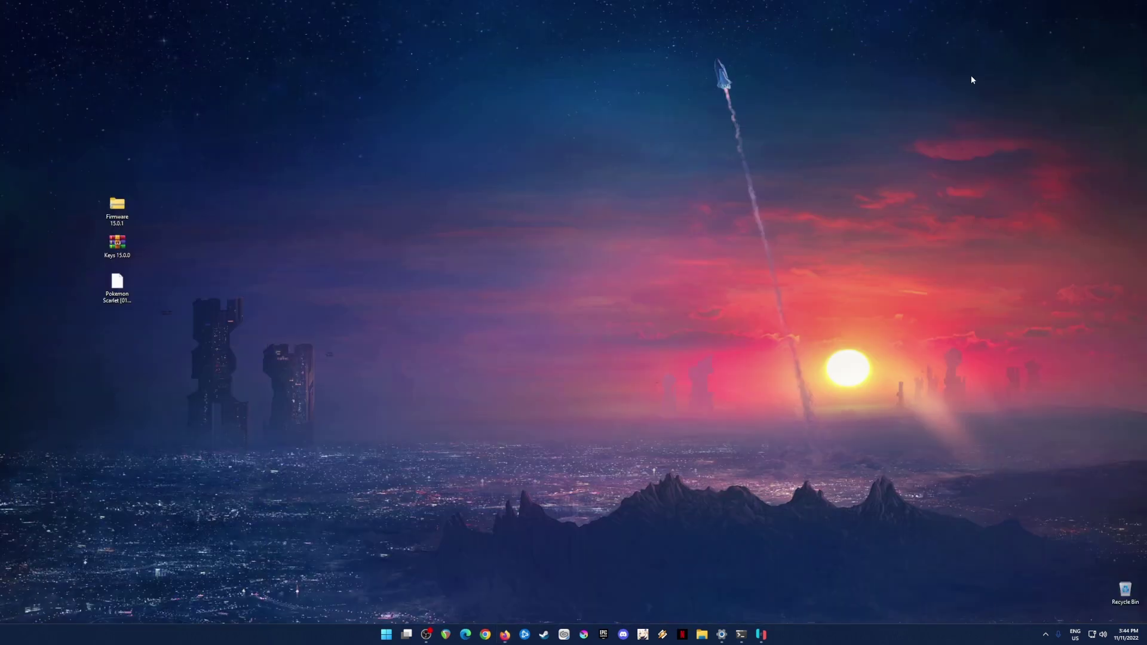
Bring Ryujinx back up and examine the Firmware 15.0.1, Keys 15.0.0 and Pokemon Scarlet files on the desktop
left_click(761, 634)
left_click(498, 317)
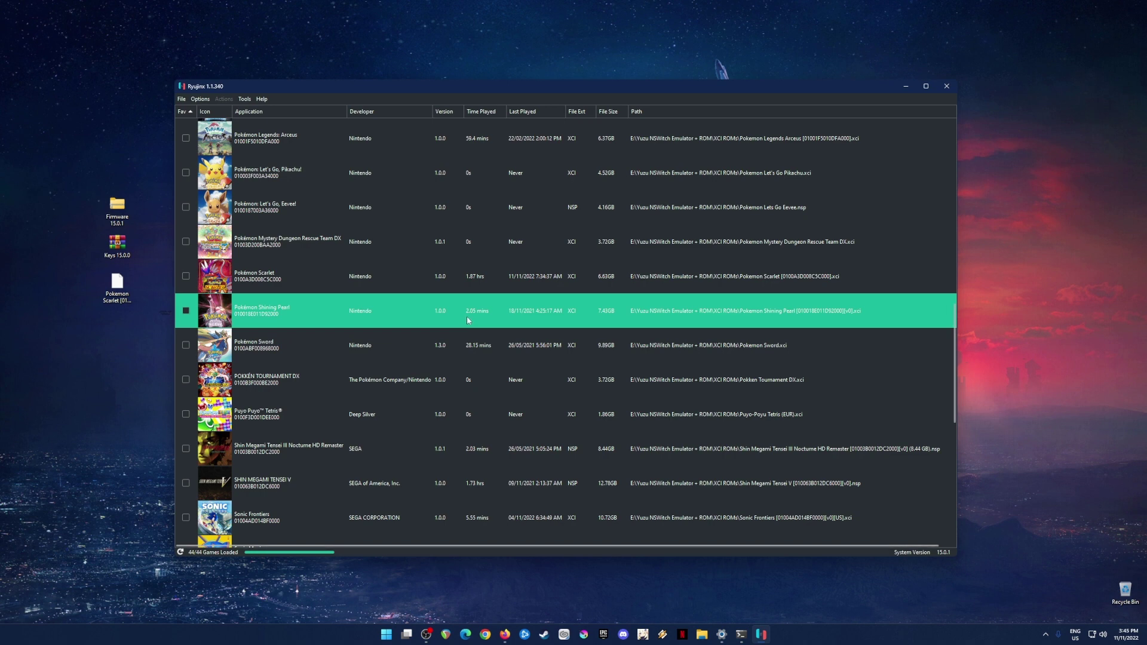
left_click(22, 159)
left_click_drag(52, 168, 134, 335)
left_click_drag(77, 164, 146, 335)
left_click_drag(84, 182, 141, 324)
left_click(124, 205)
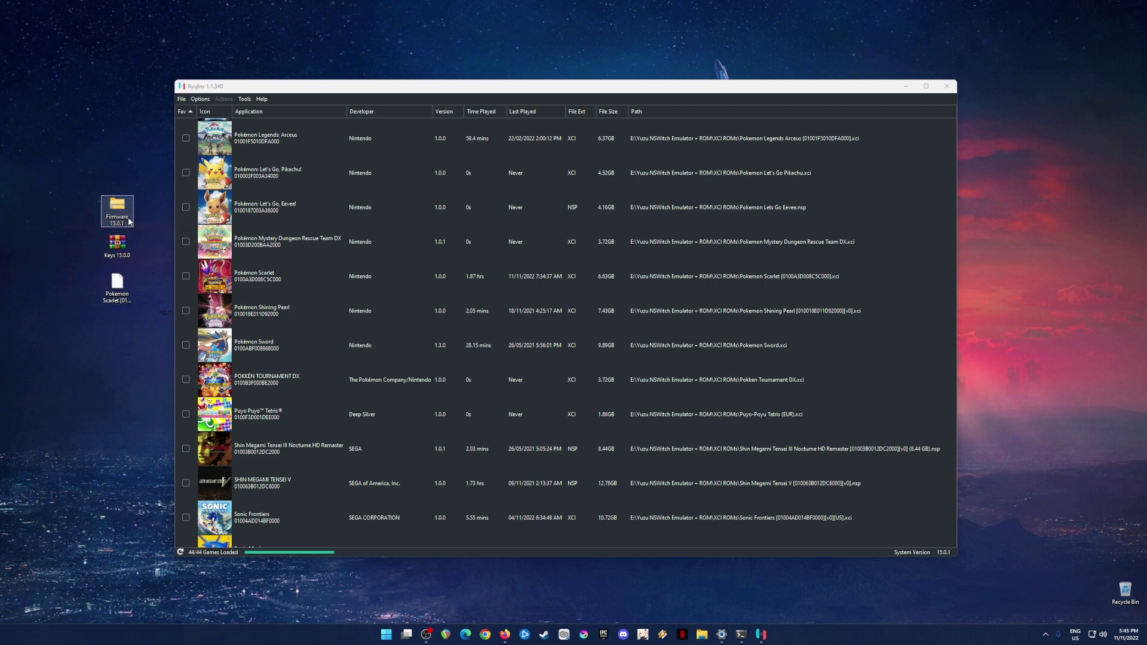
left_click(123, 254)
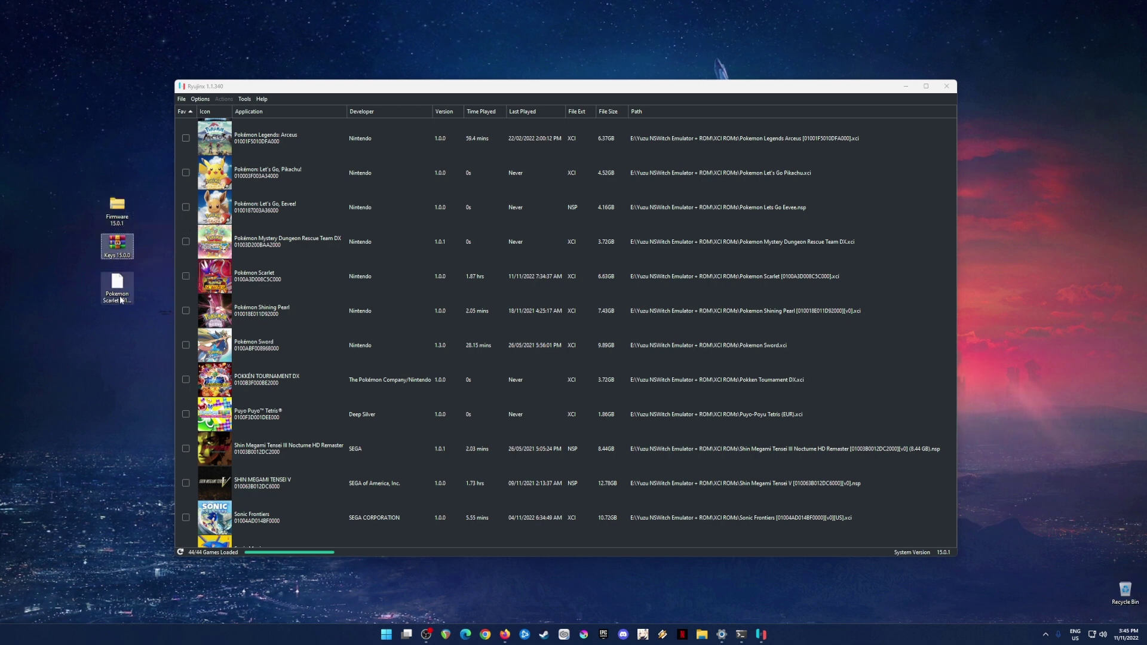
left_click(117, 285)
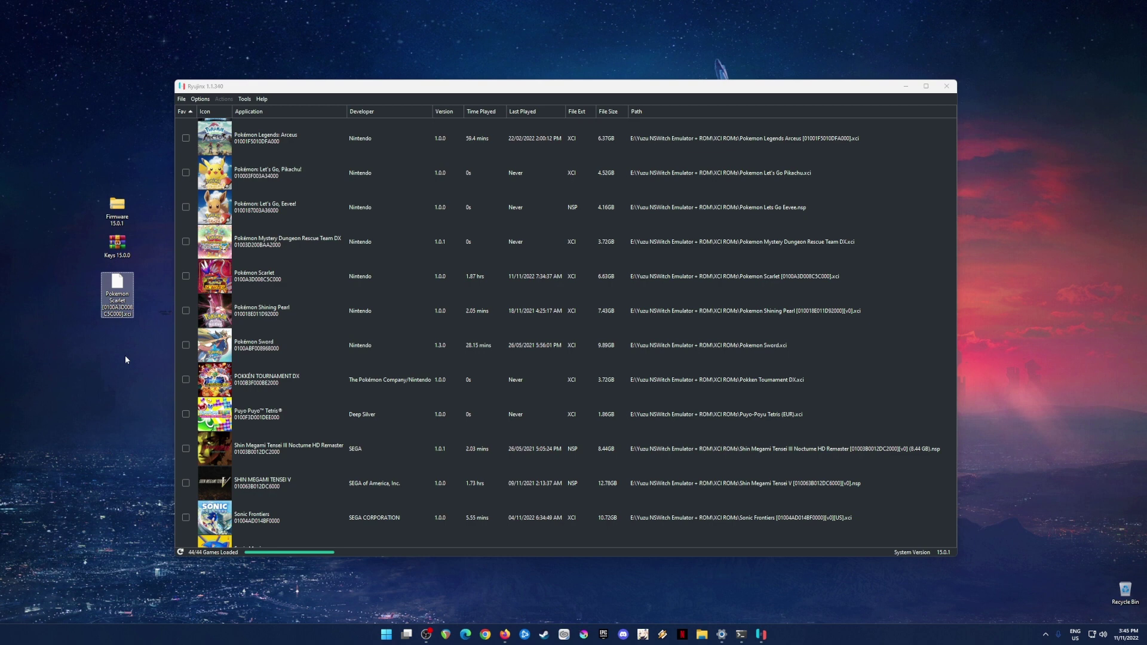
left_click_drag(153, 185, 83, 344)
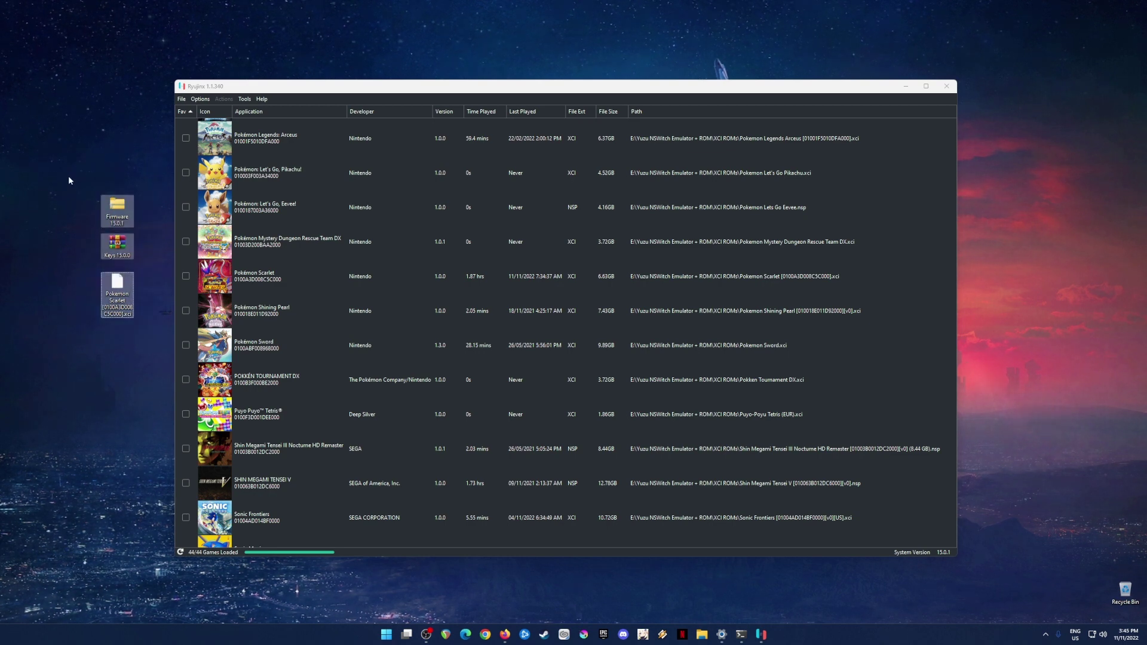
left_click_drag(69, 176, 140, 375)
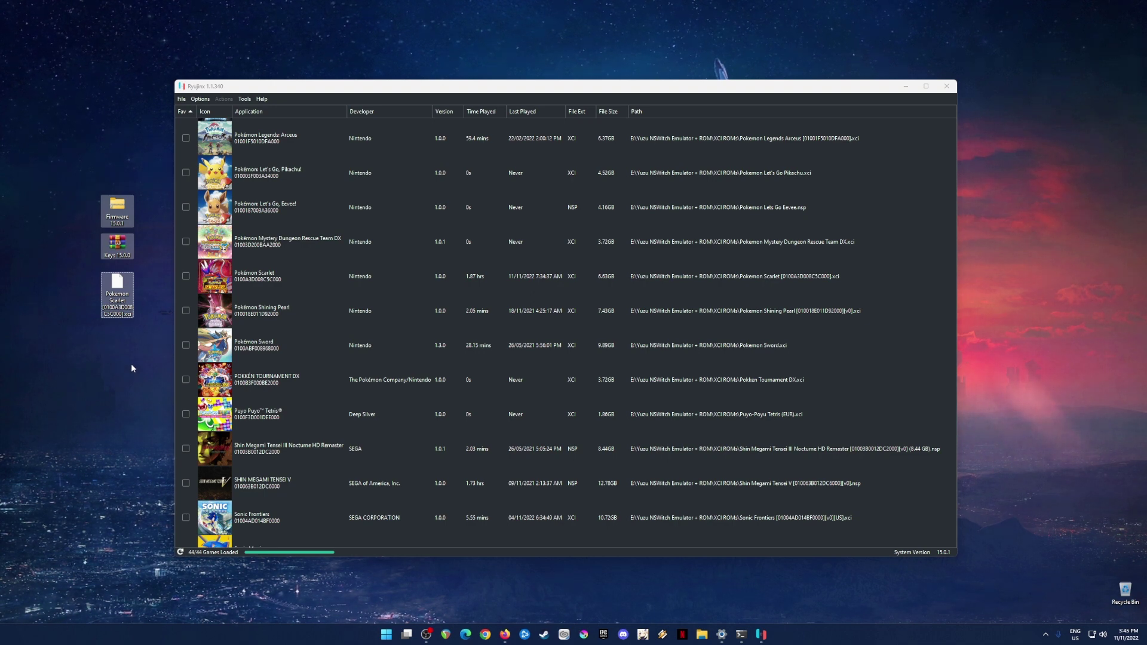
left_click(131, 365)
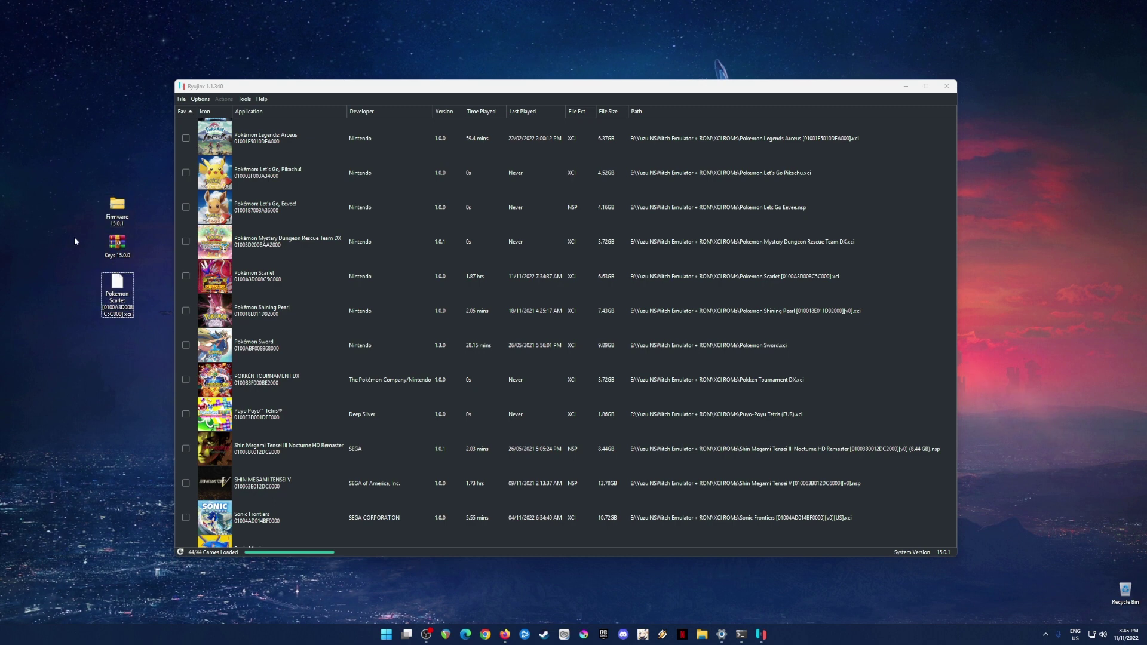
left_click_drag(74, 184, 141, 263)
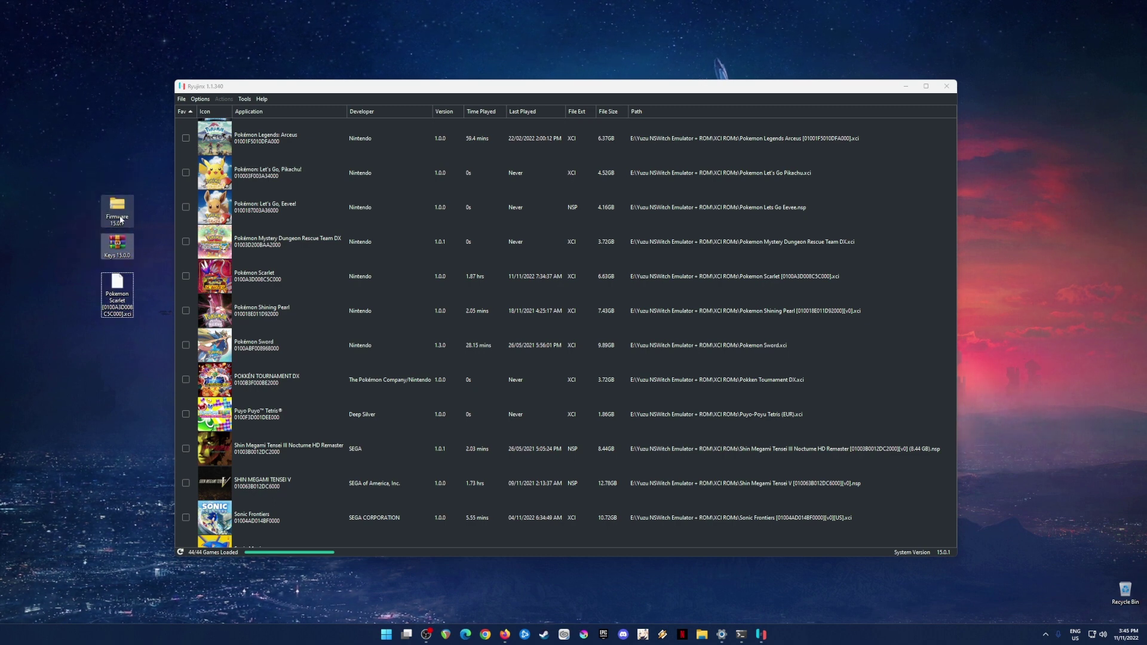
left_click(122, 254)
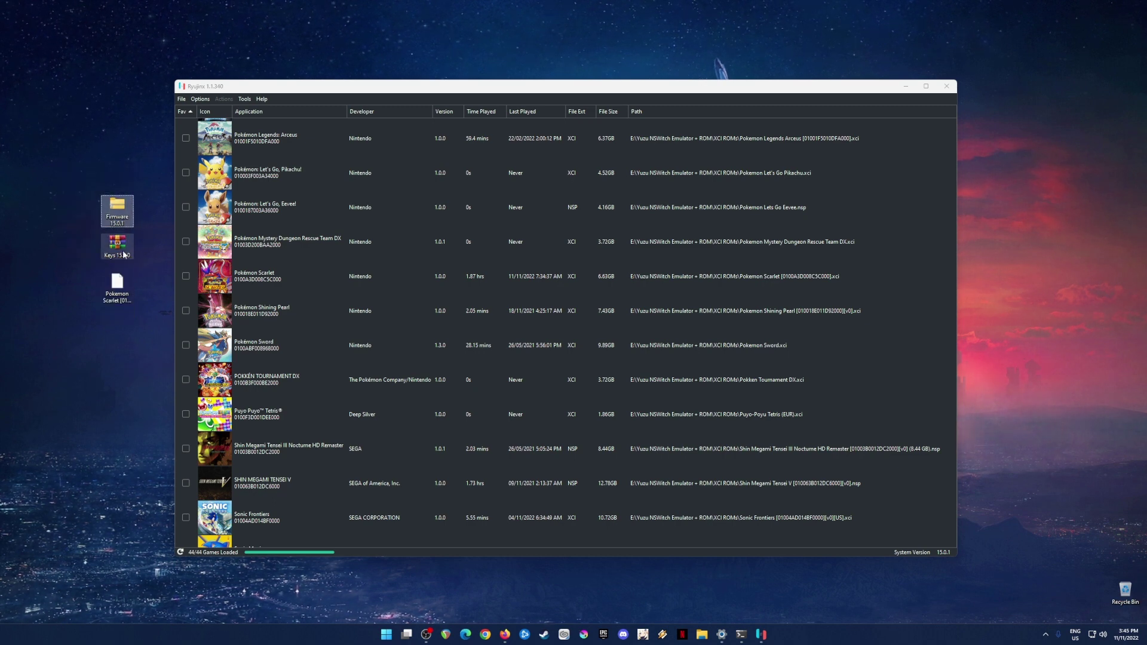
left_click(122, 309)
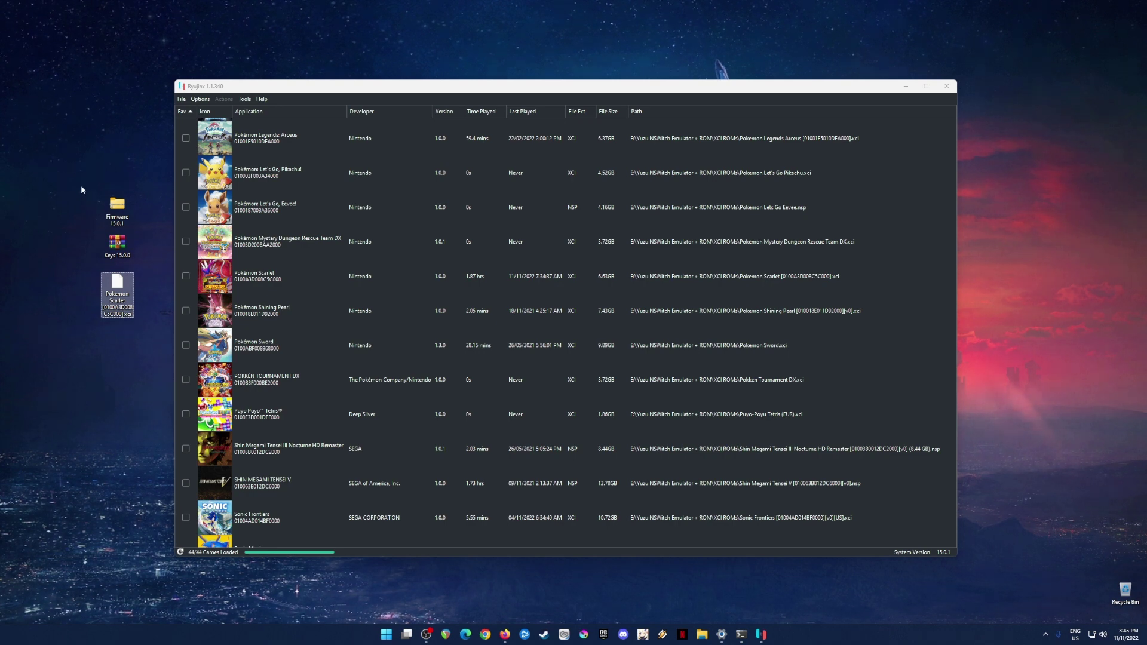
left_click_drag(79, 185, 150, 345)
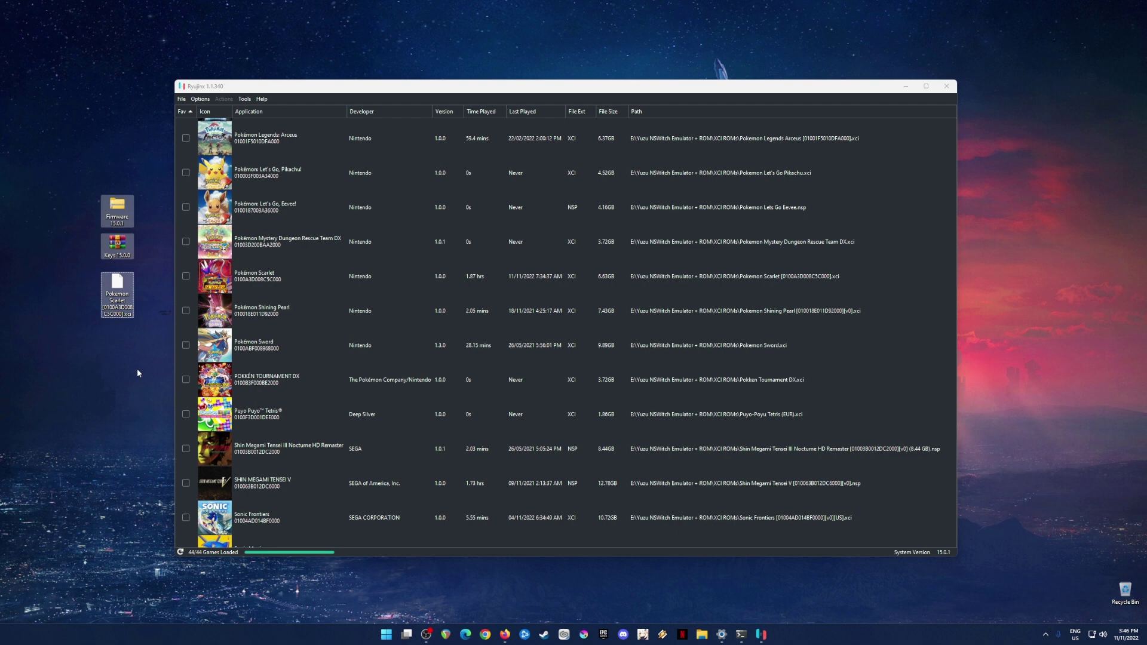
left_click_drag(137, 370, 94, 142)
left_click(320, 90)
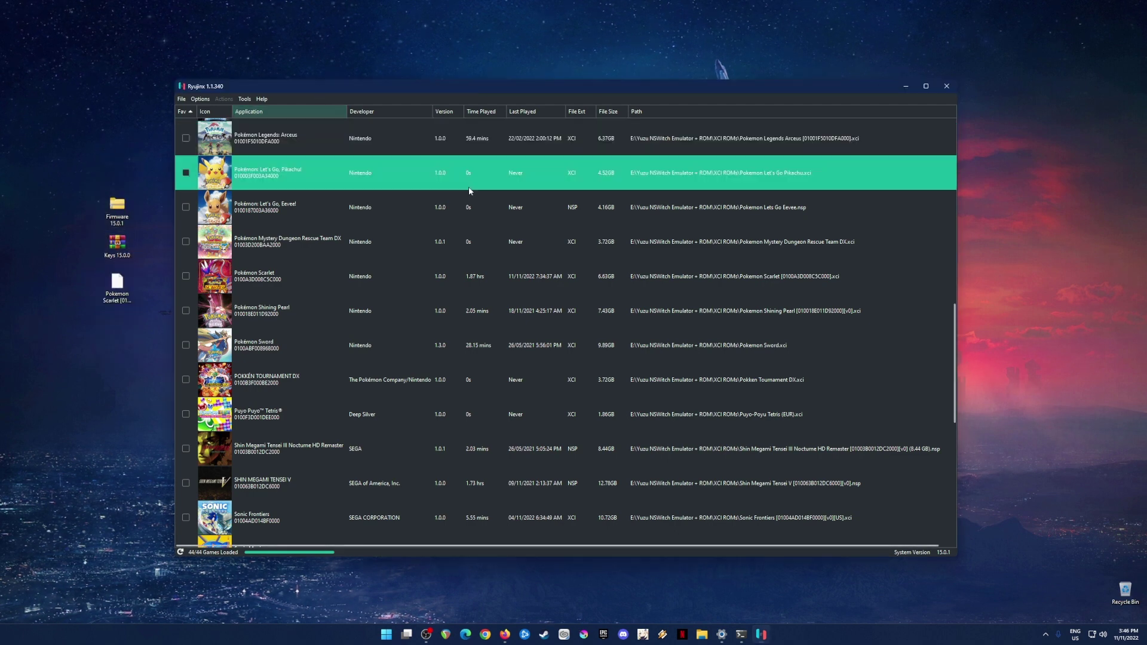
left_click(909, 90)
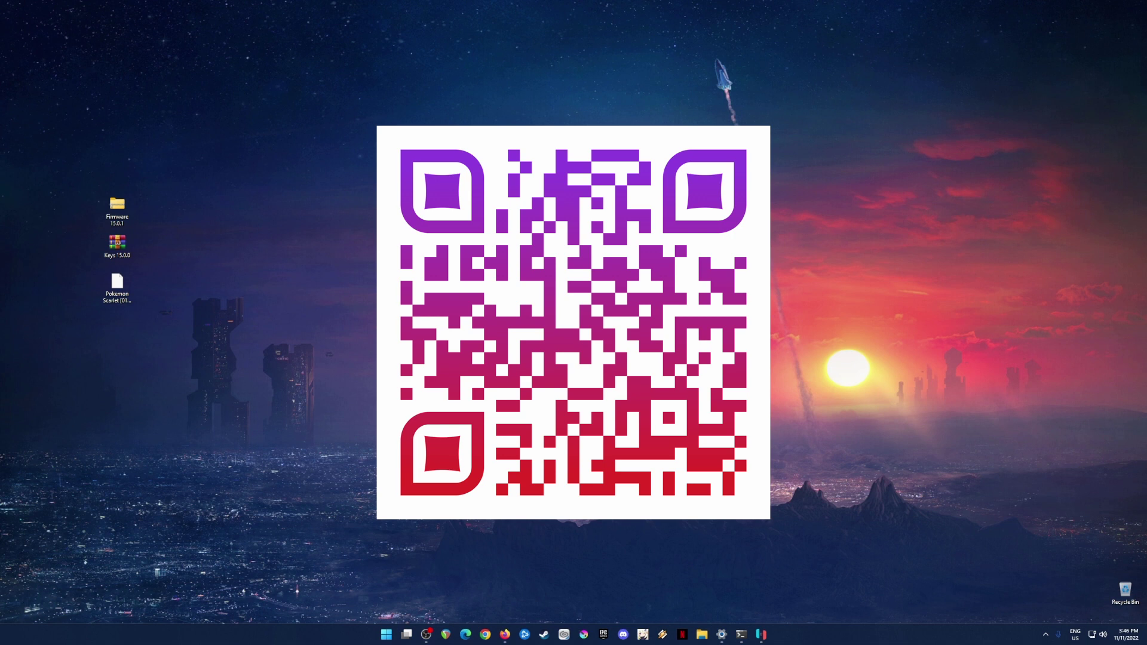
left_click_drag(210, 138, 107, 392)
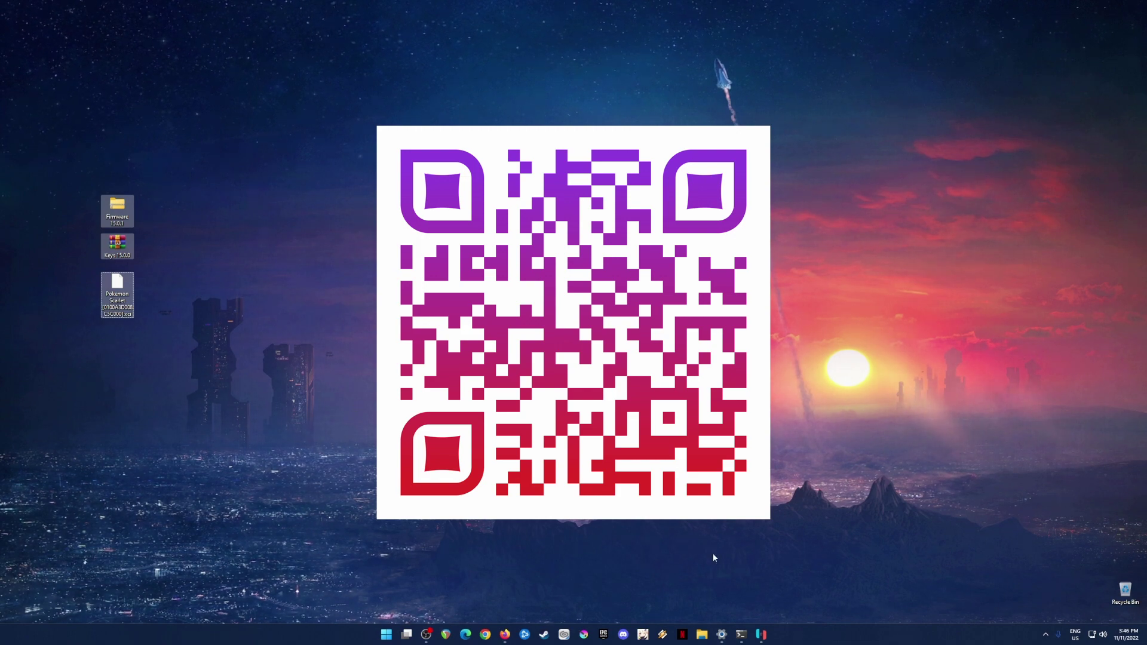
Return to Ryujinx, open the Ryujinx data folder from it and go into the system subfolder
left_click(761, 626)
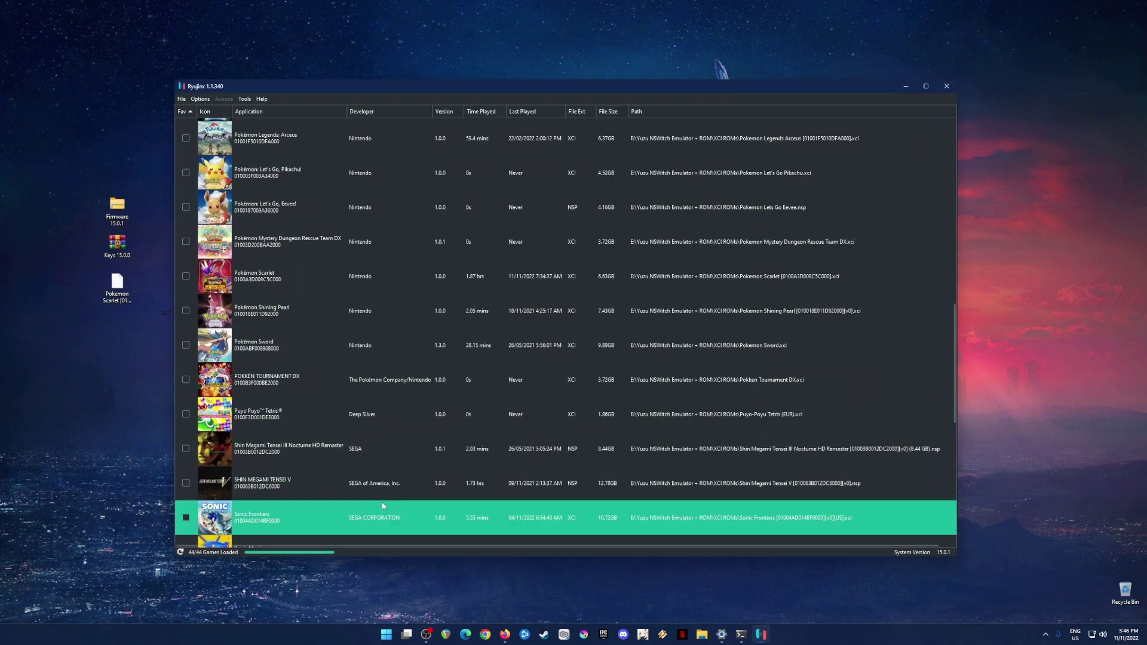
left_click_drag(83, 178, 168, 358)
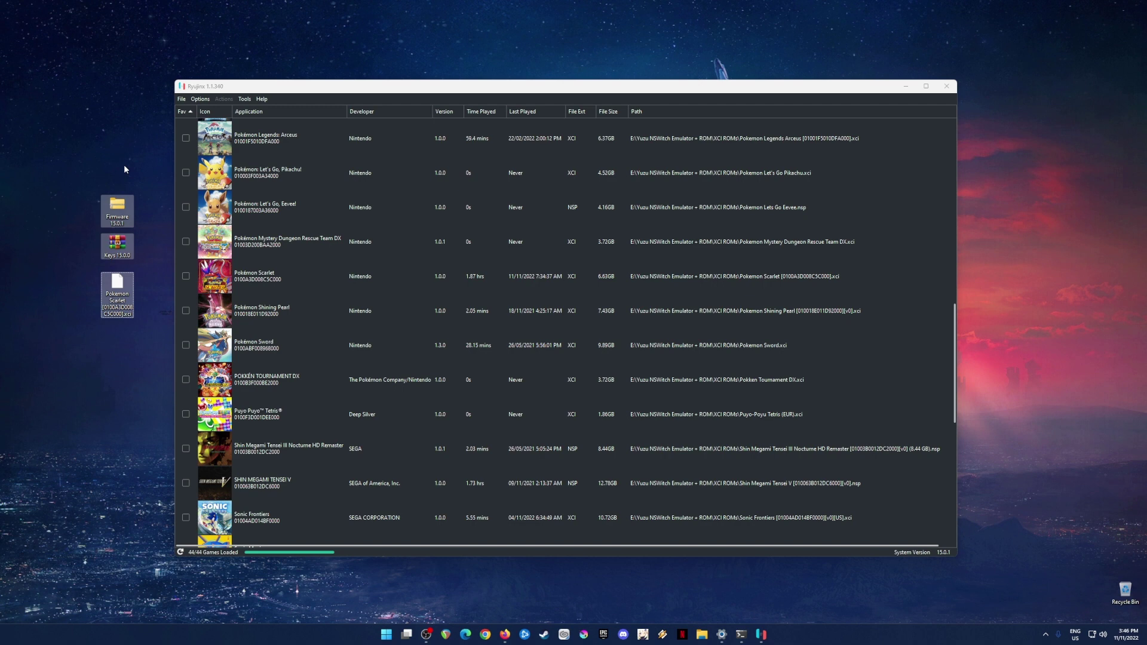
left_click(221, 84)
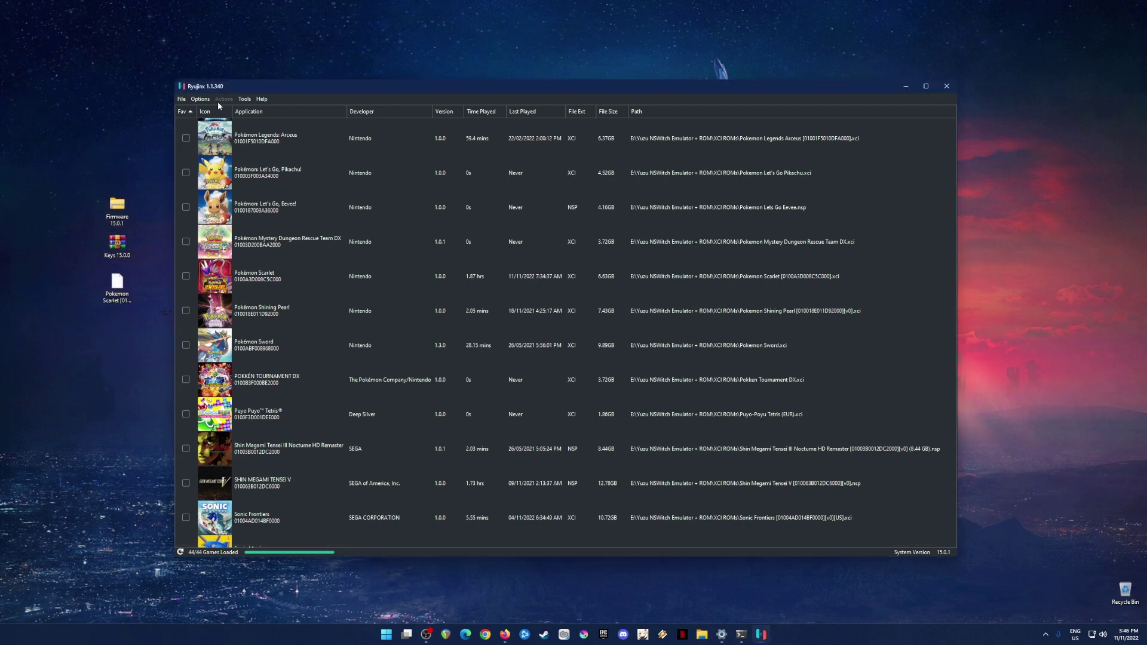
left_click(193, 112)
left_click(189, 112)
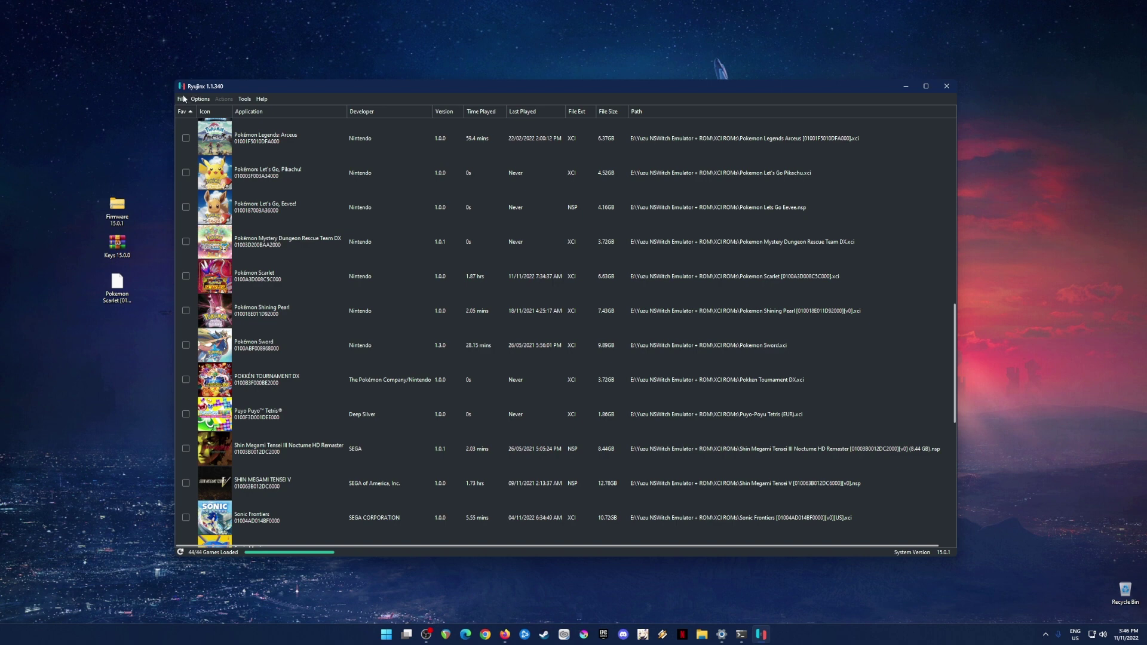
left_click(182, 99)
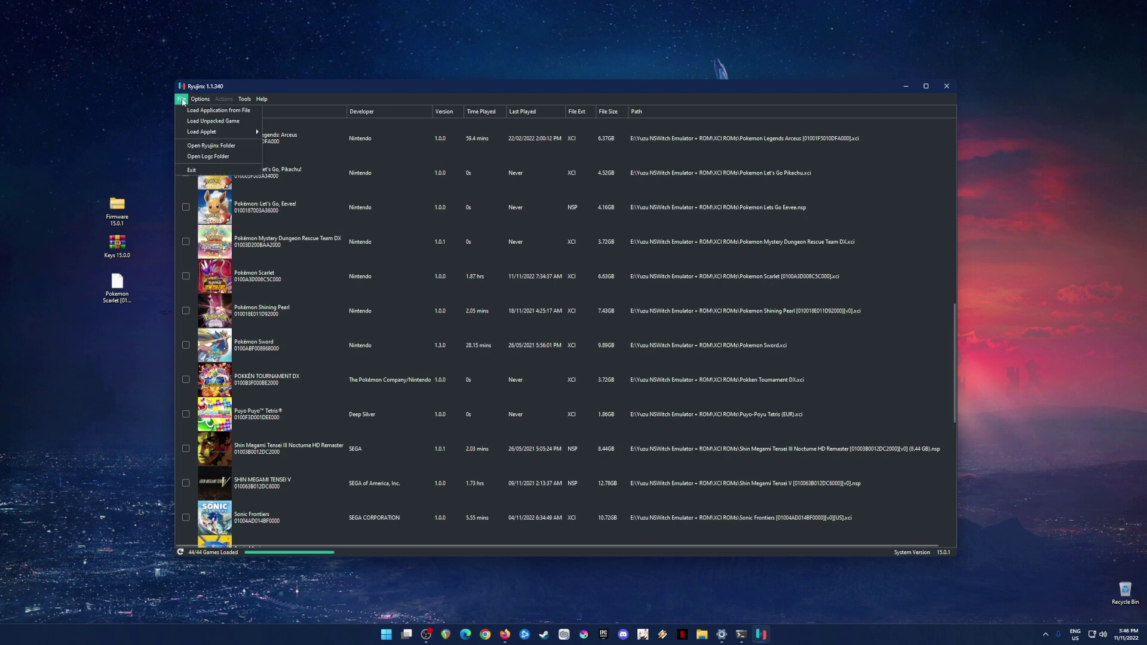
left_click(205, 147)
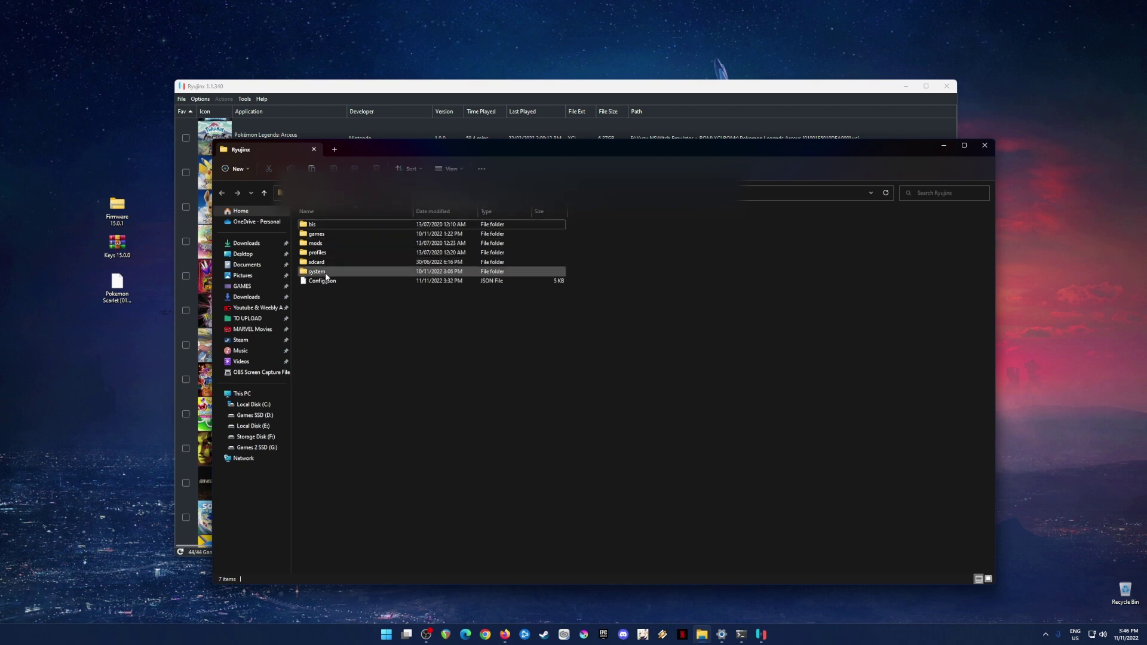
double_click(327, 277)
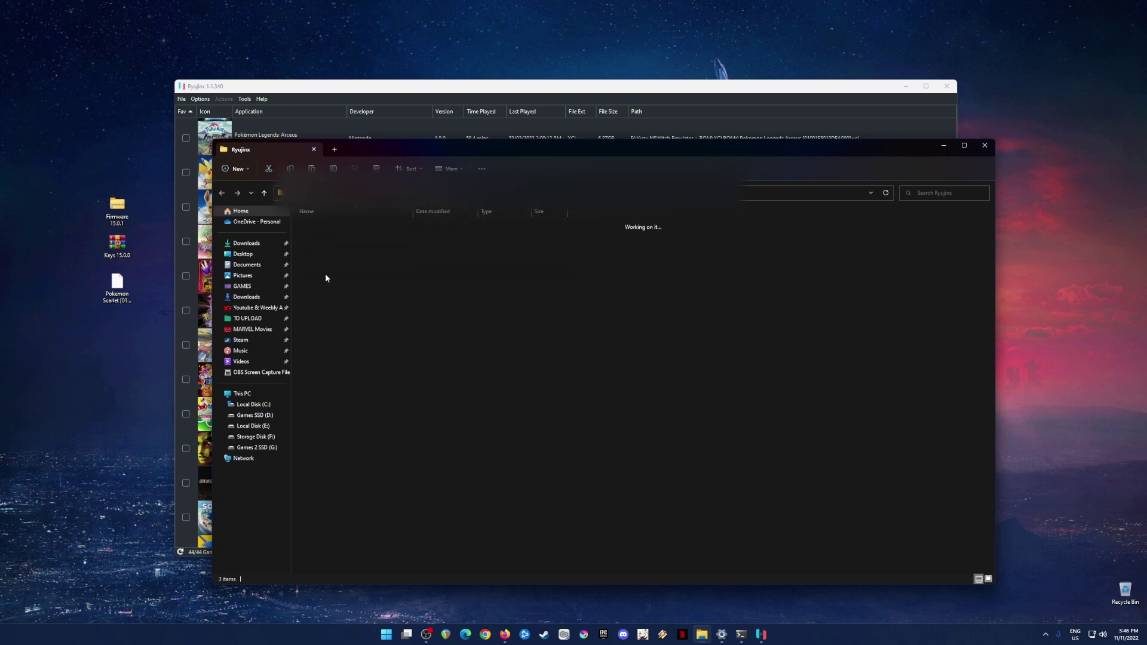
Extract prod.keys and title.keys from the Keys 15.0.0 archive into the system folder, replacing the existing files
double_click(111, 253)
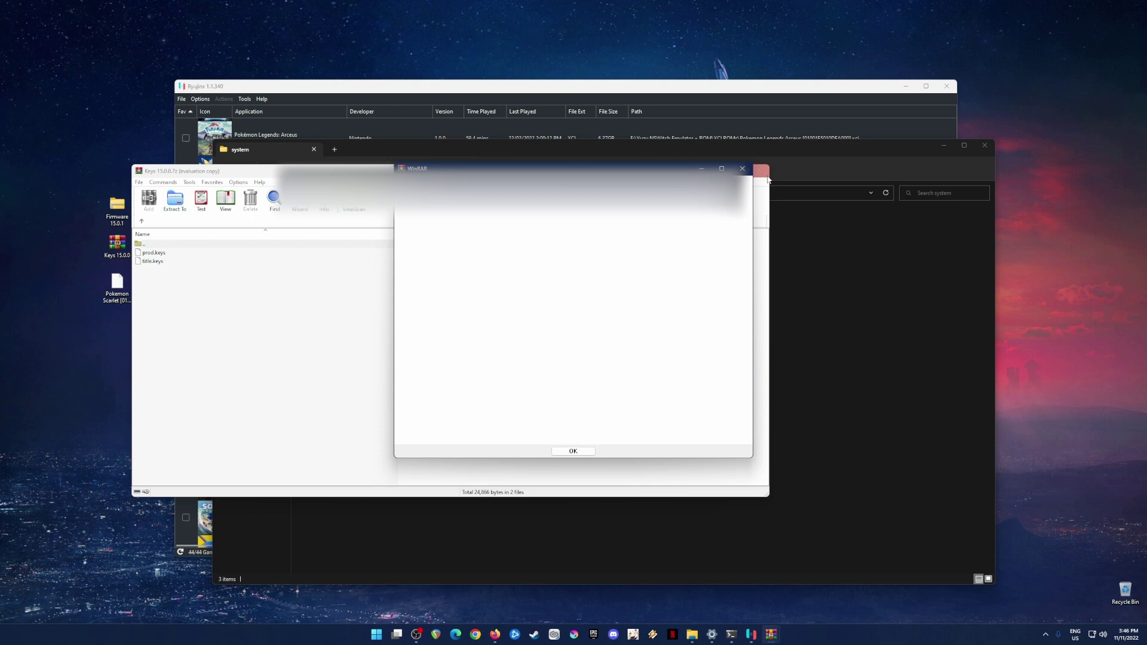
left_click_drag(170, 265, 804, 333)
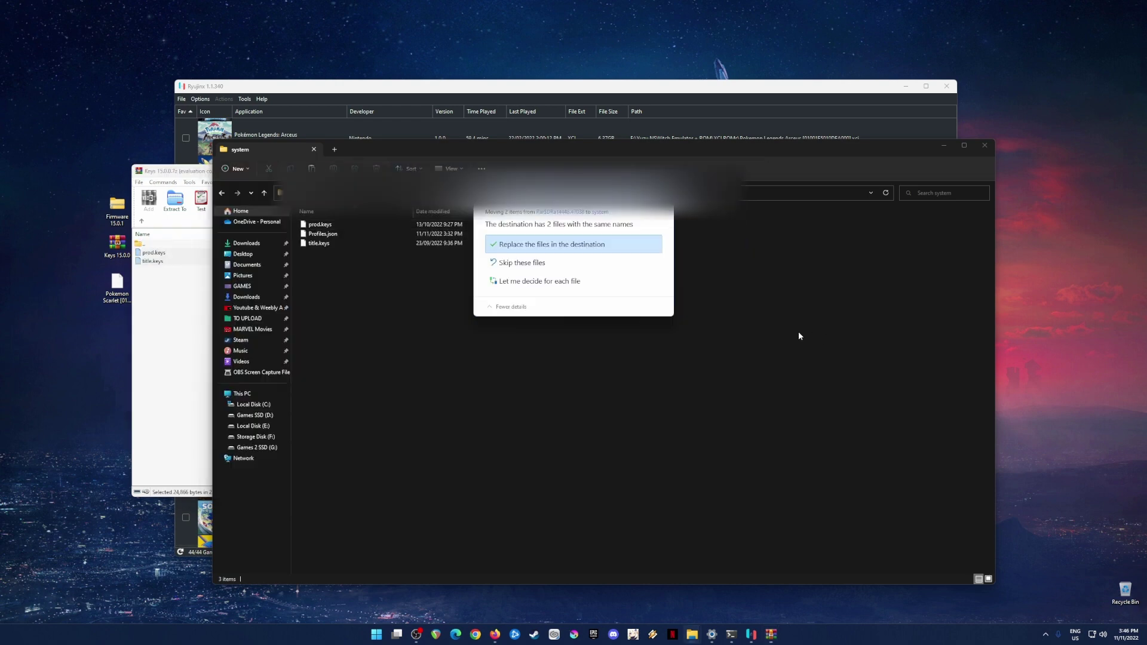
left_click(526, 246)
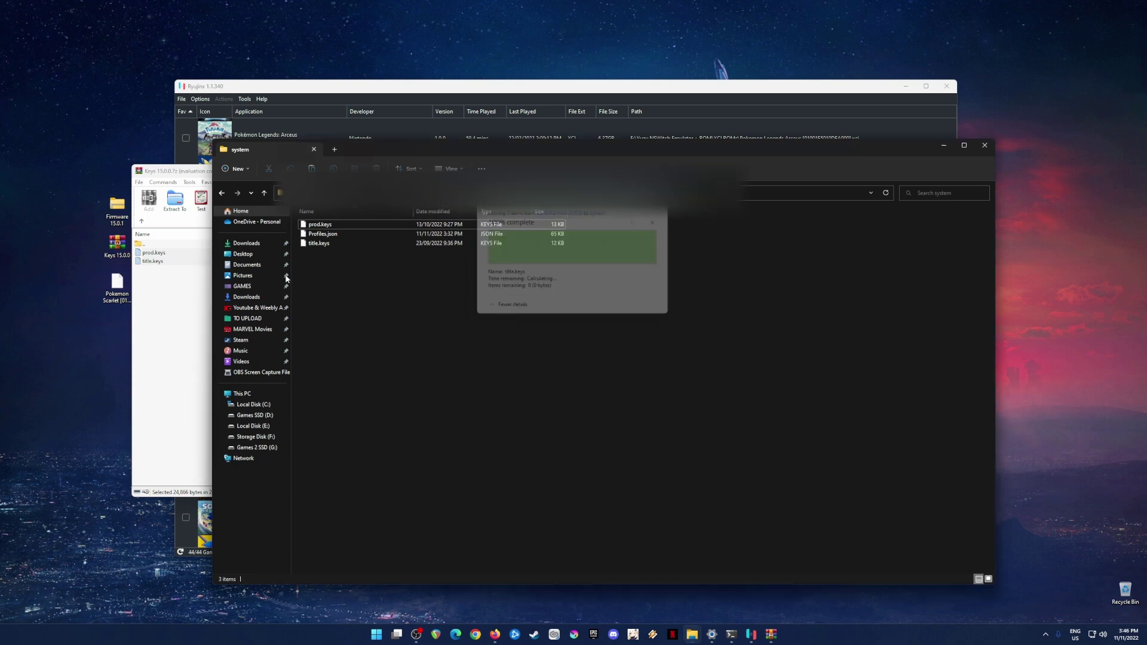
Close the Keys 15.0.0 archive and the system folder window to get back to the Ryujinx game list
left_click(187, 300)
left_click(761, 173)
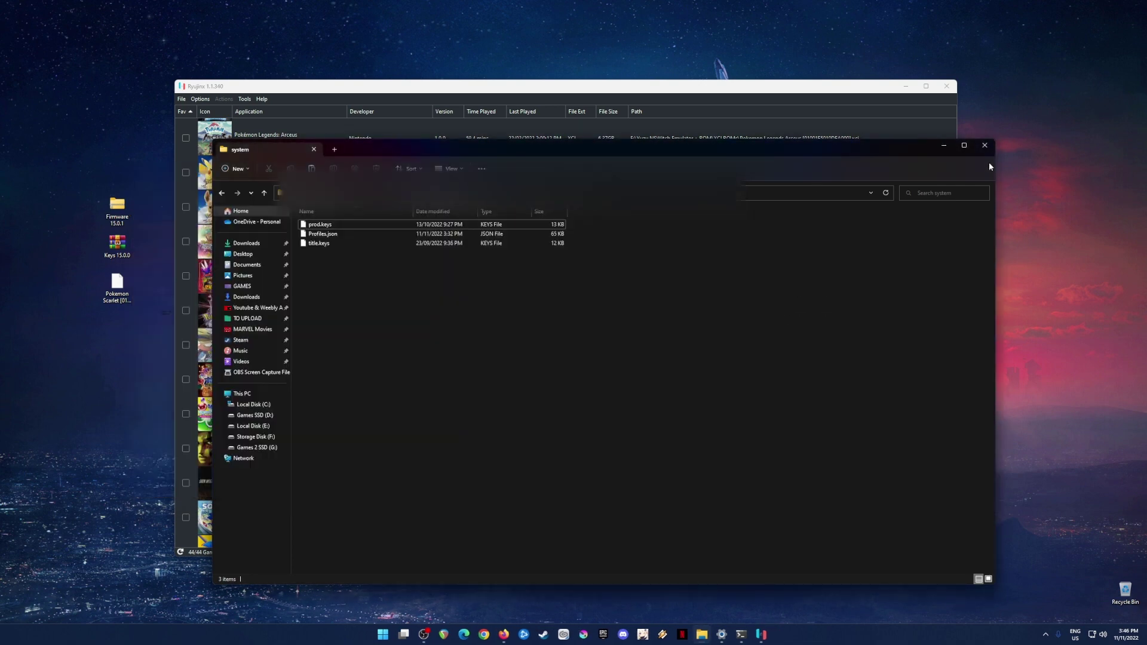
left_click(984, 150)
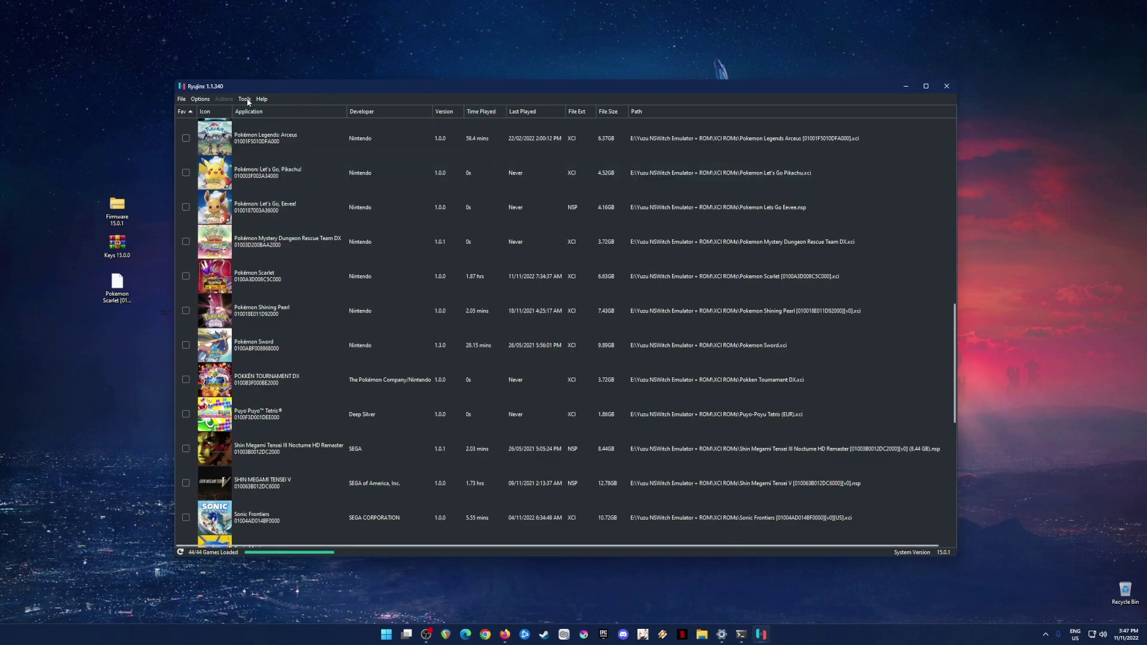
Install the firmware from the Firmware 15.0.1 ZIP file and confirm replacing the current system version
left_click(245, 99)
mouse_move(263, 111)
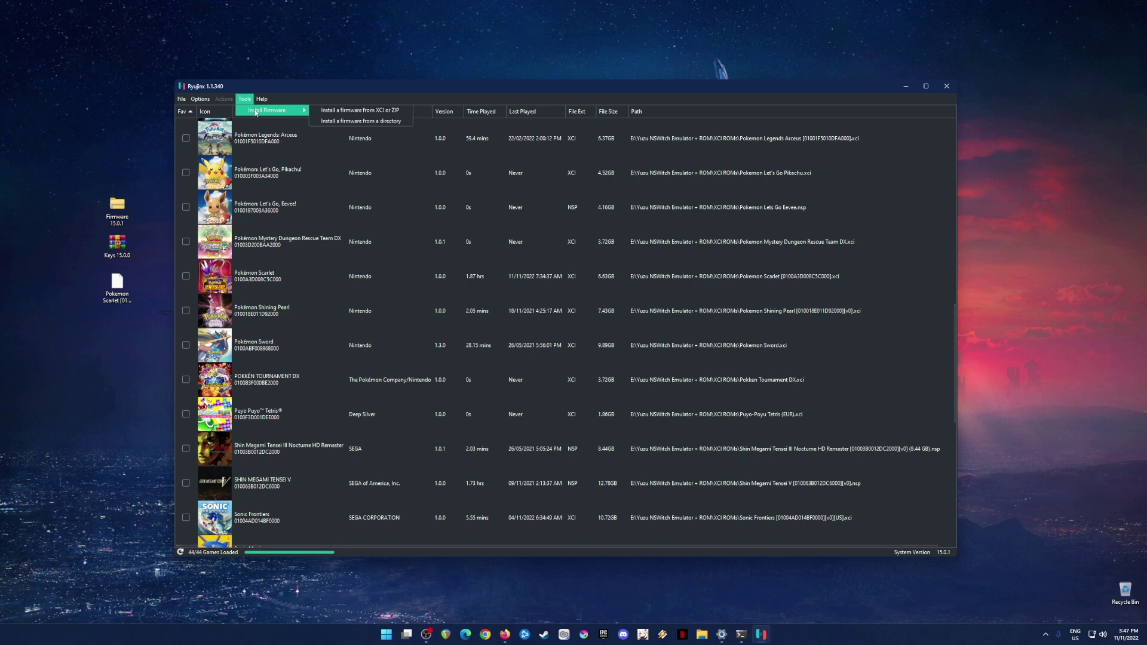
left_click(387, 112)
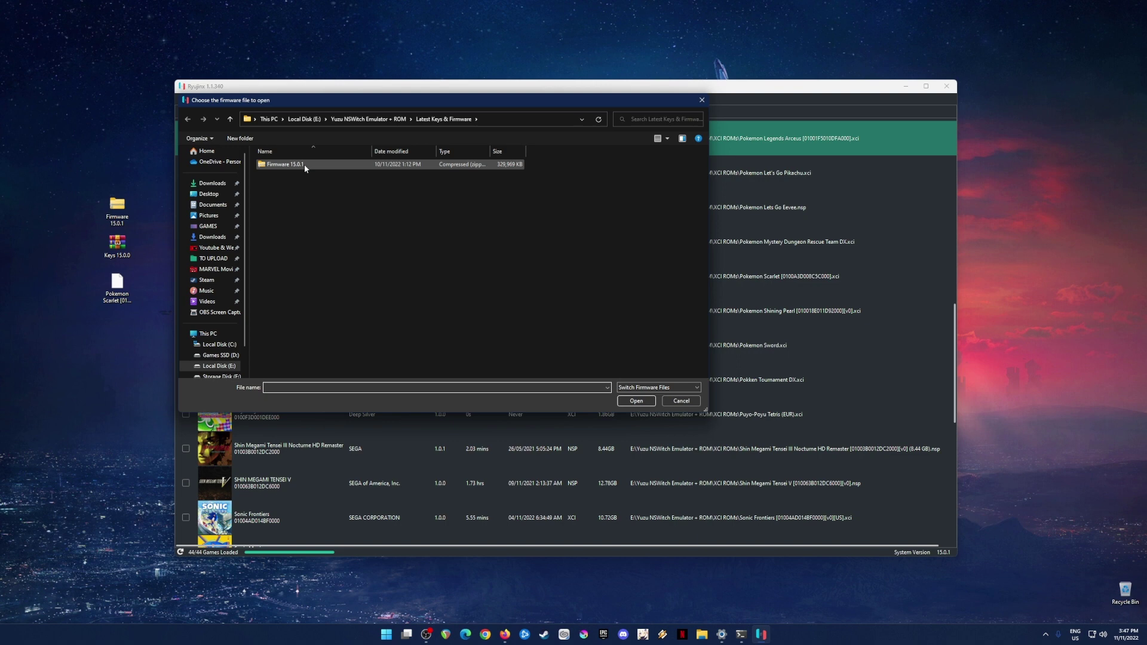
left_click(304, 167)
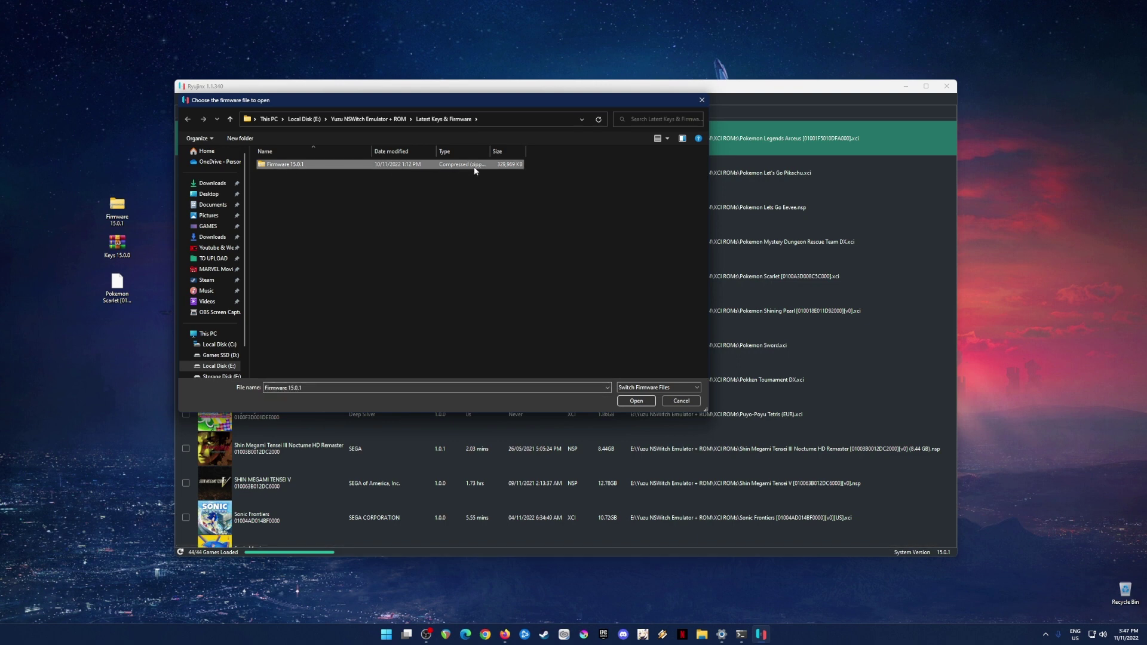
left_click(633, 401)
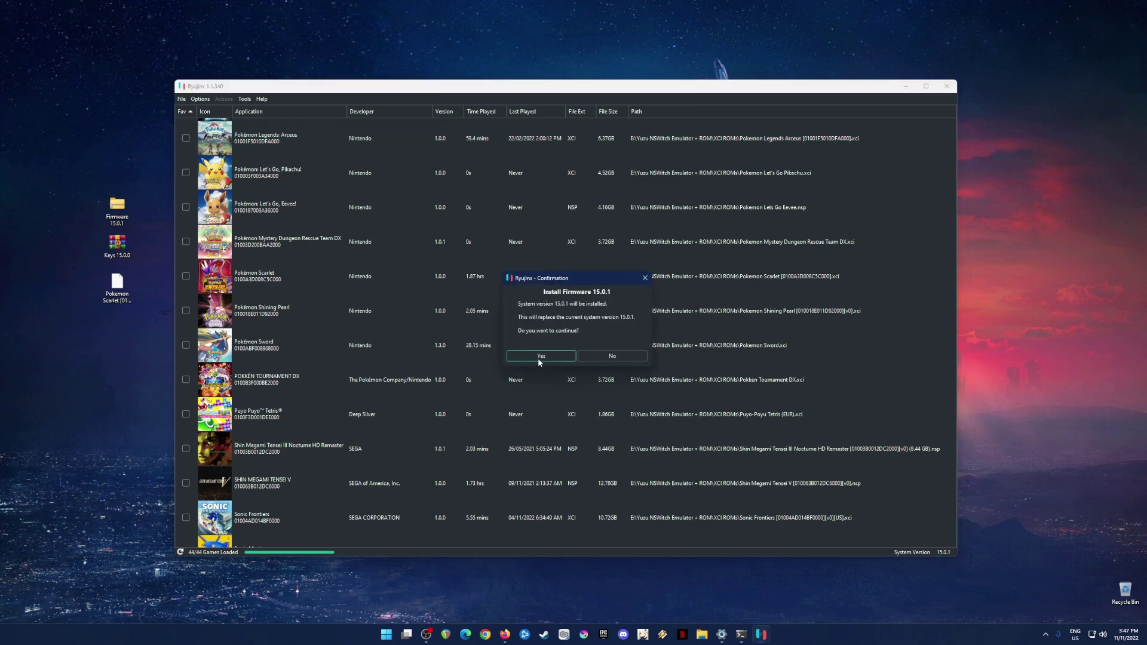
left_click(539, 358)
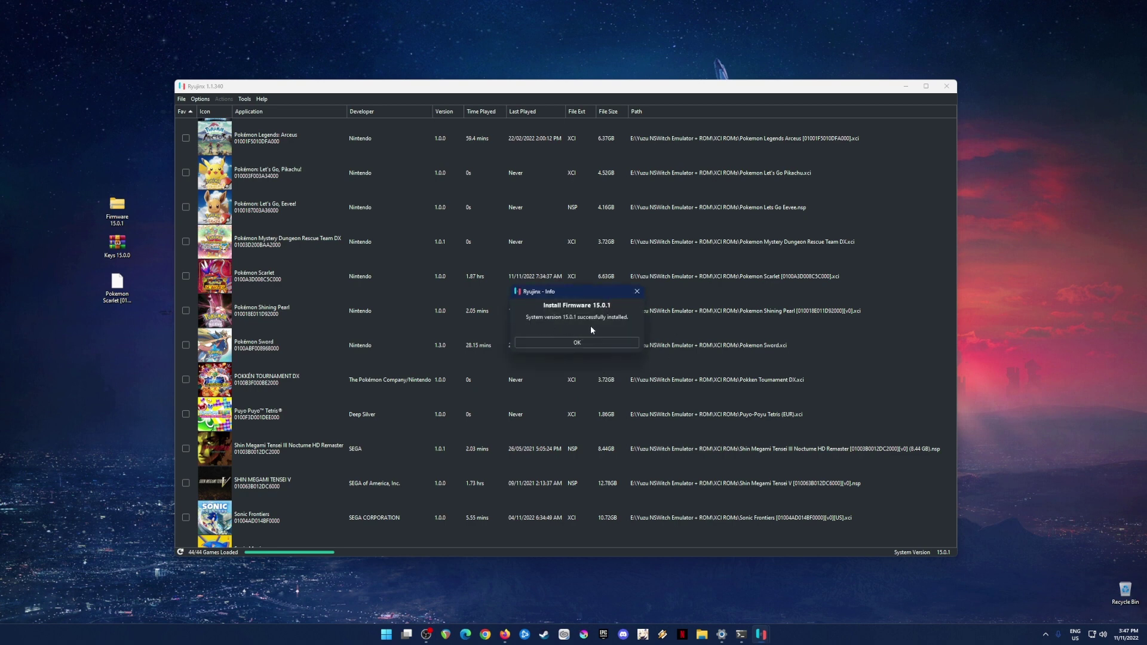
left_click(610, 343)
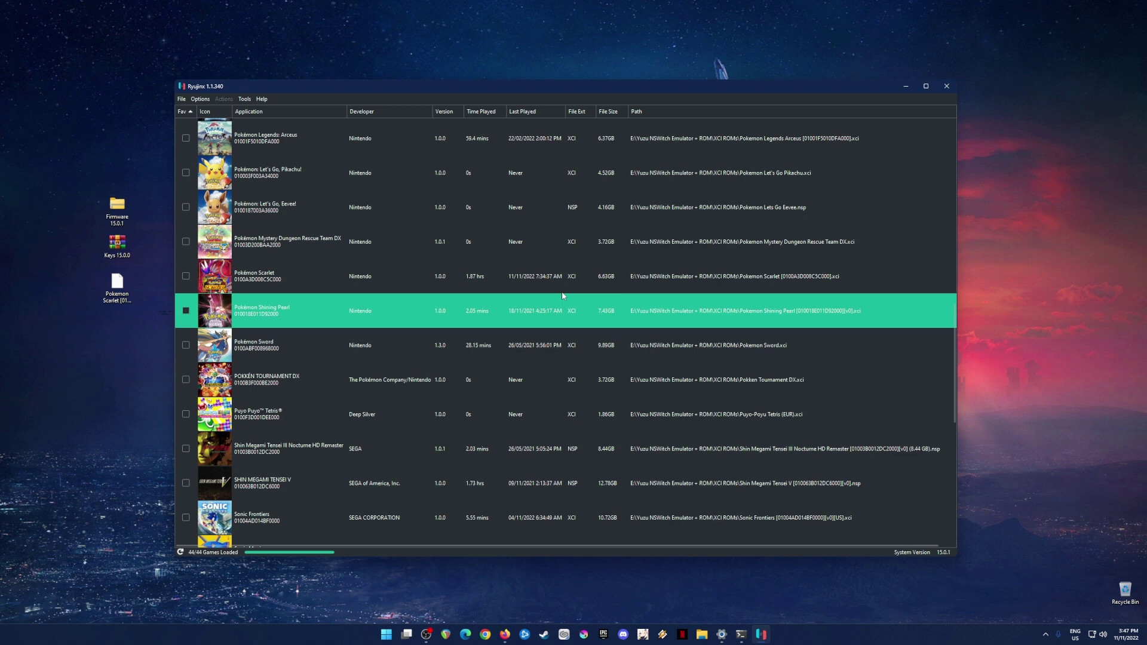
left_click(443, 323)
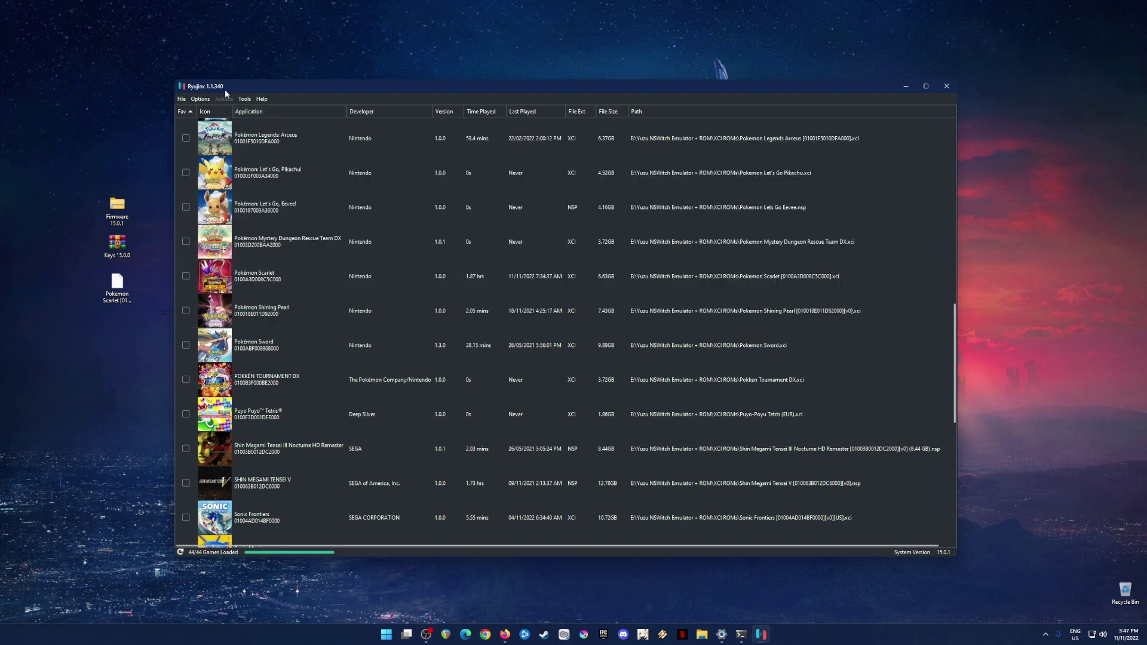
Open the Ryujinx settings and check the XCI ROMs game directory and the Pokemon Scarlet file on the desktop
left_click(203, 102)
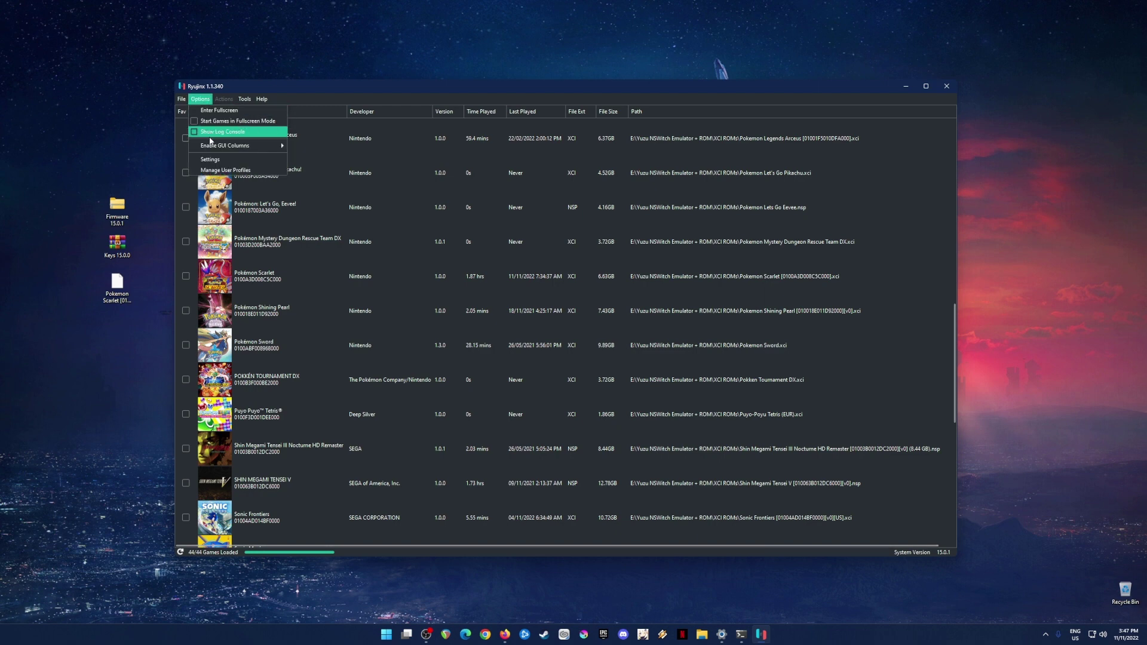
left_click(216, 166)
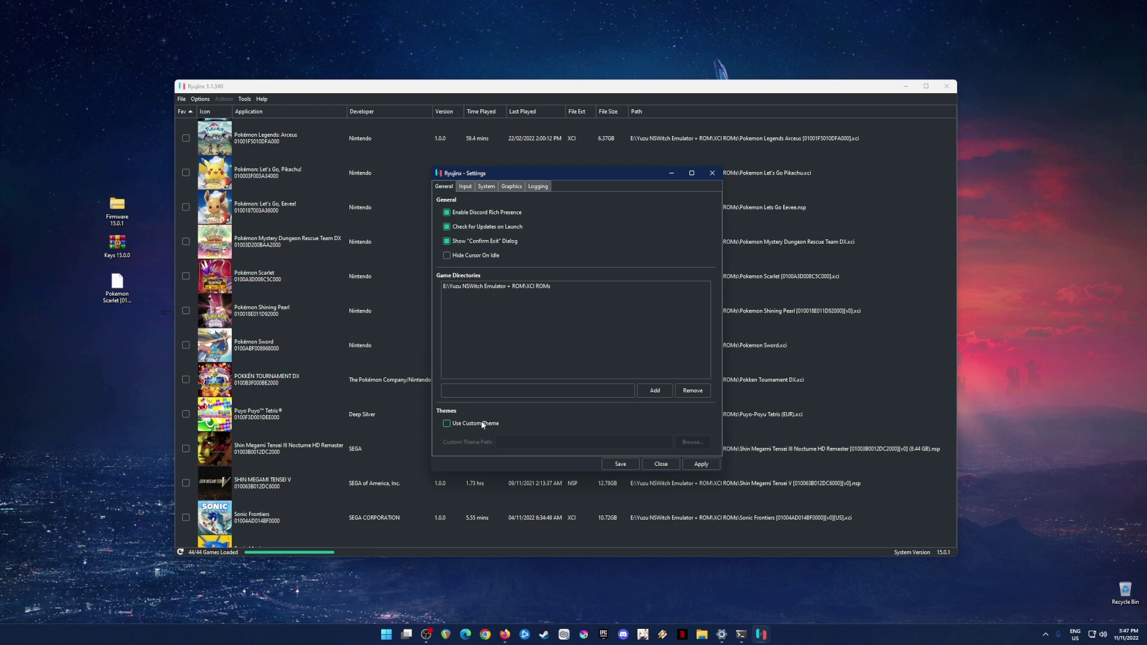
left_click(509, 287)
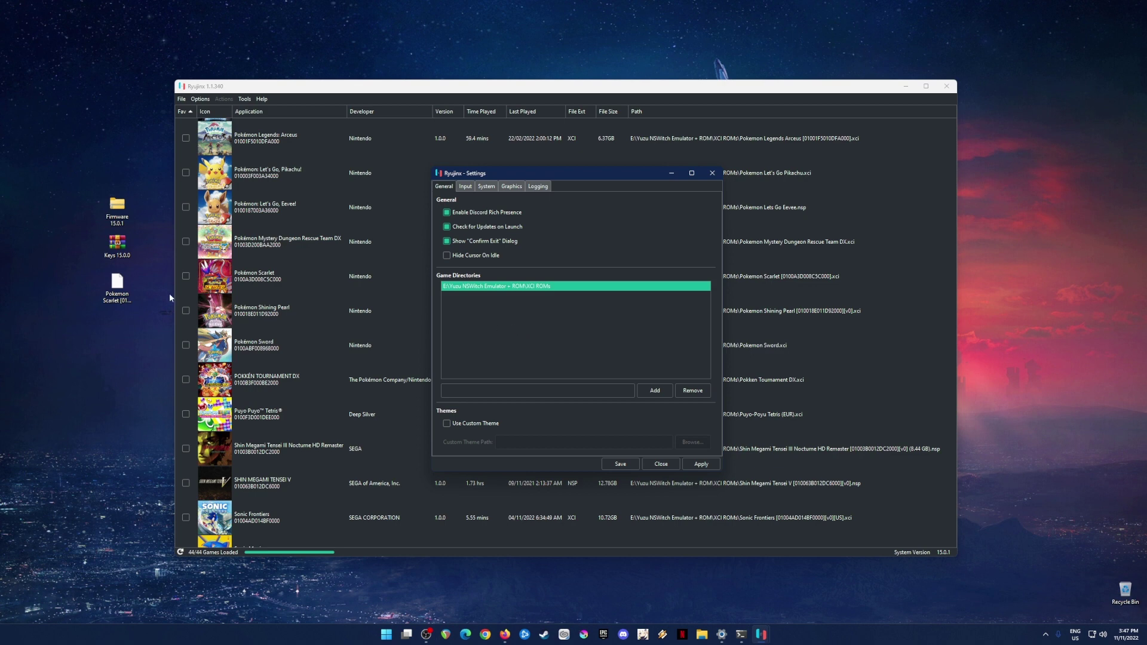
left_click(115, 291)
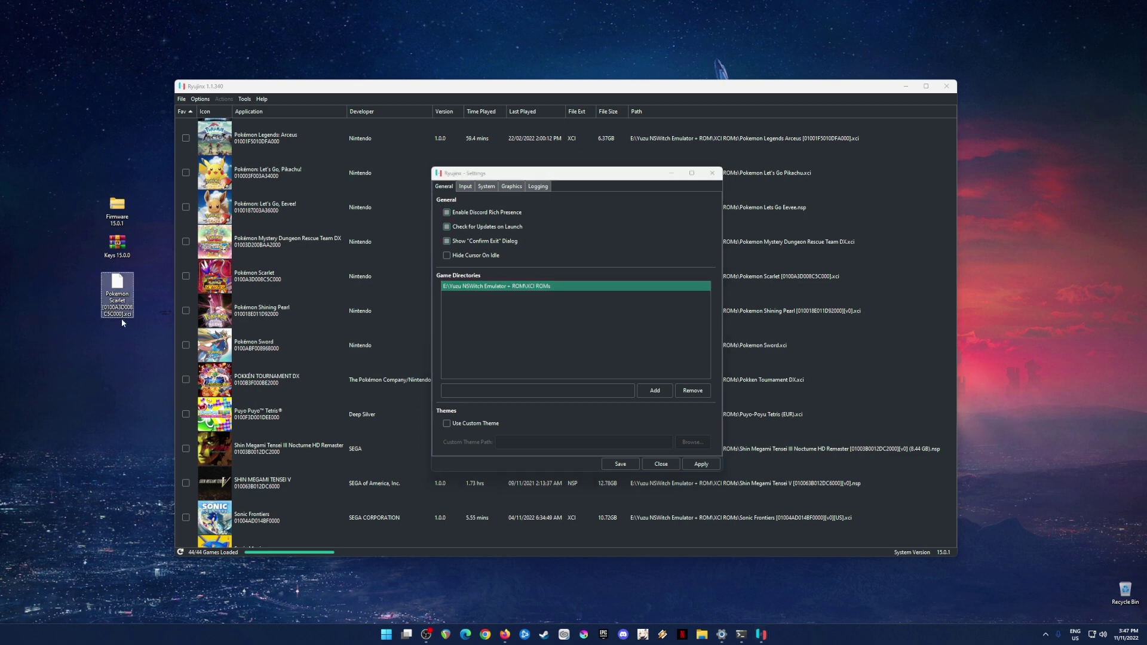
left_click(507, 311)
Configure Player 1 with Nintendo Switch Pro Controller as the input device and save the controller settings
left_click(465, 186)
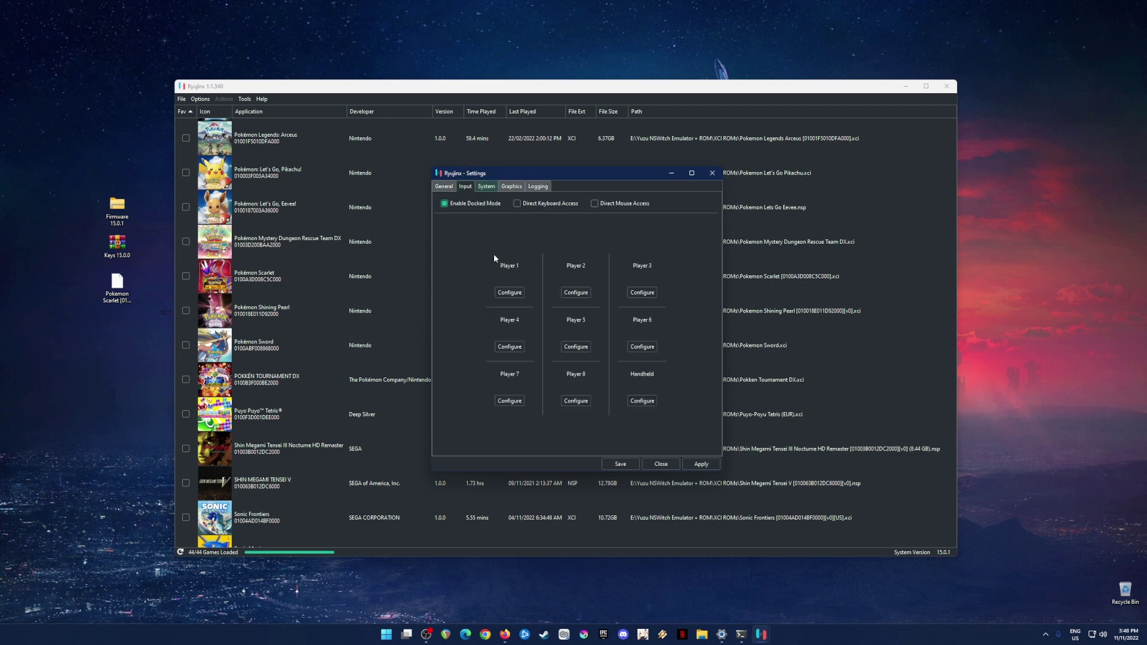
left_click(505, 292)
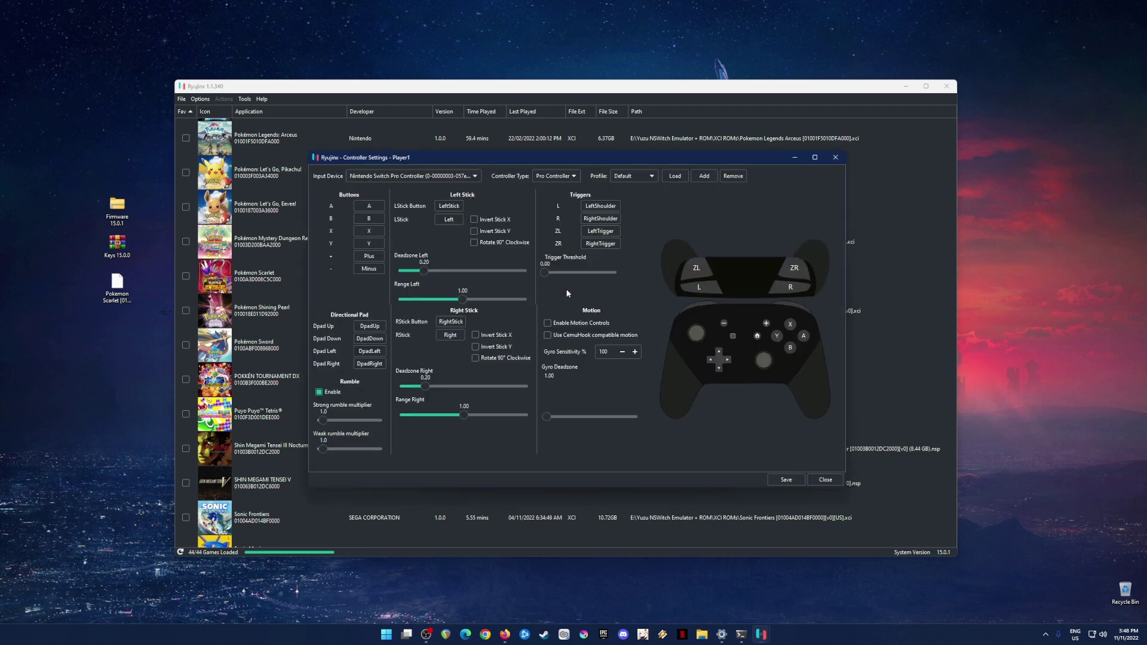
left_click(476, 175)
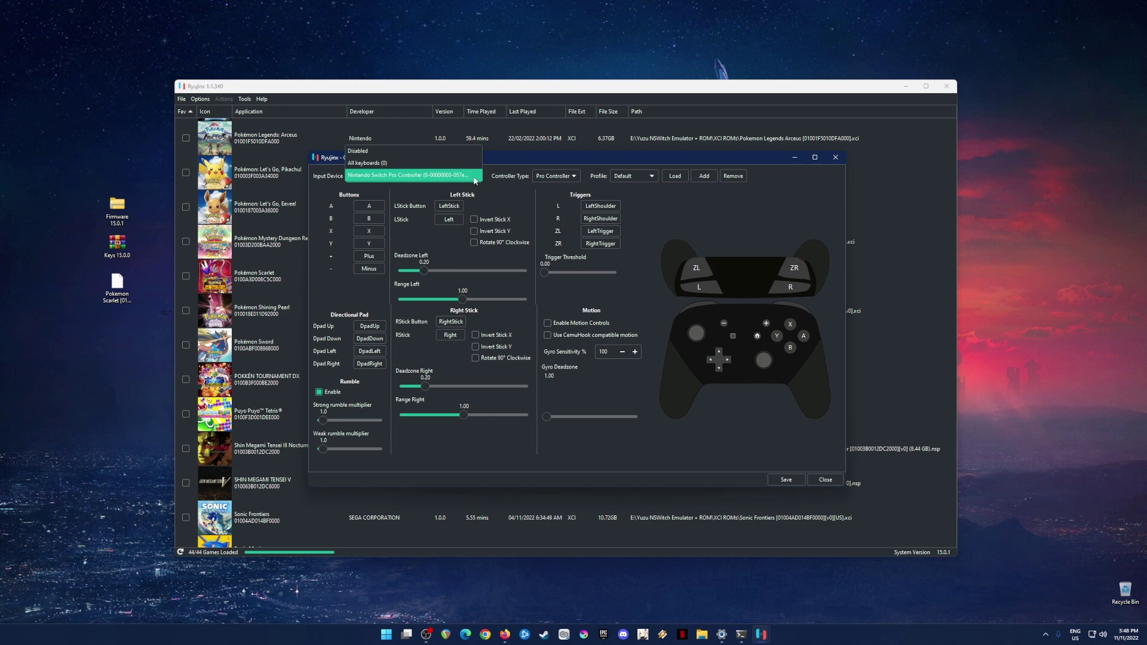
left_click(476, 175)
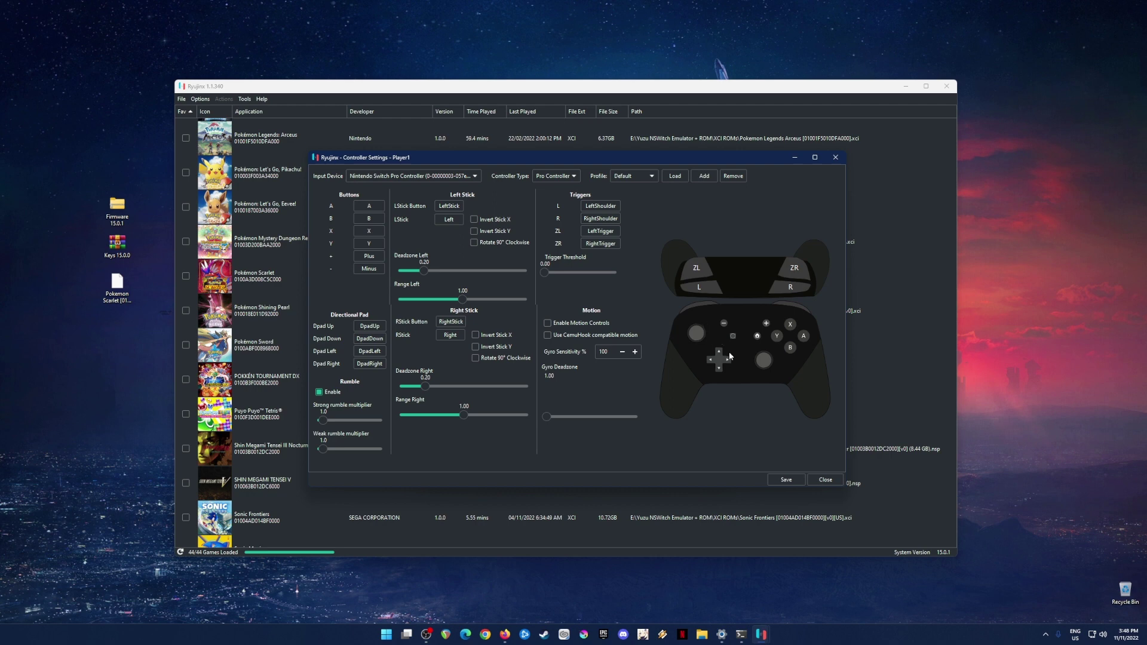
left_click(788, 481)
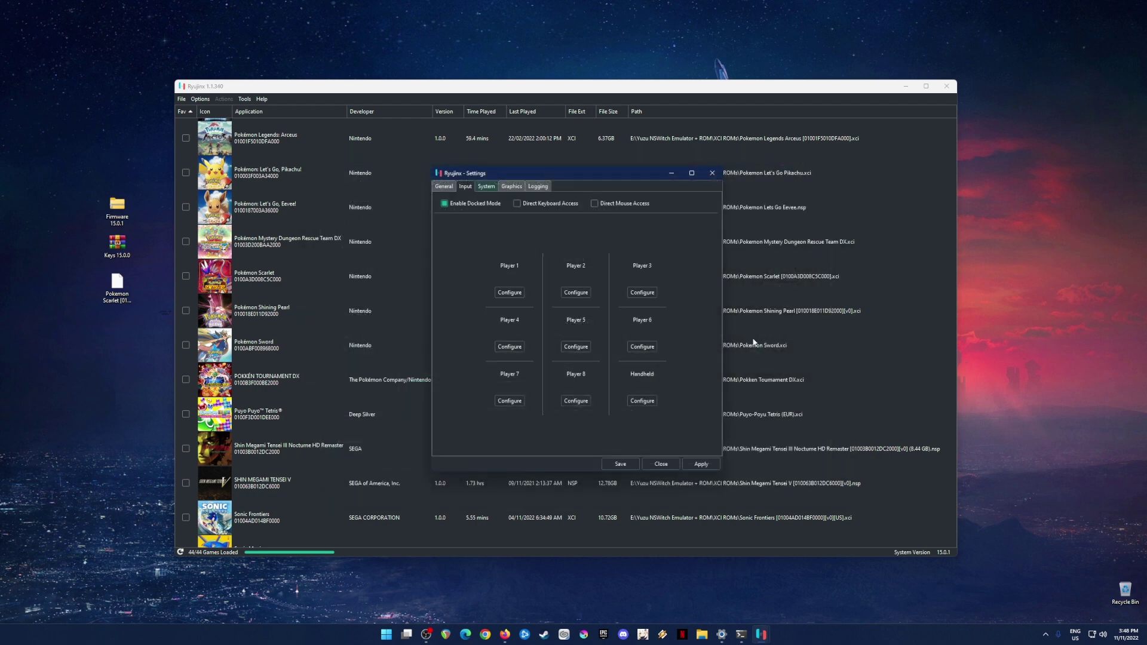
Review the System and Graphics settings, apply them and save the Ryujinx configuration
left_click(487, 186)
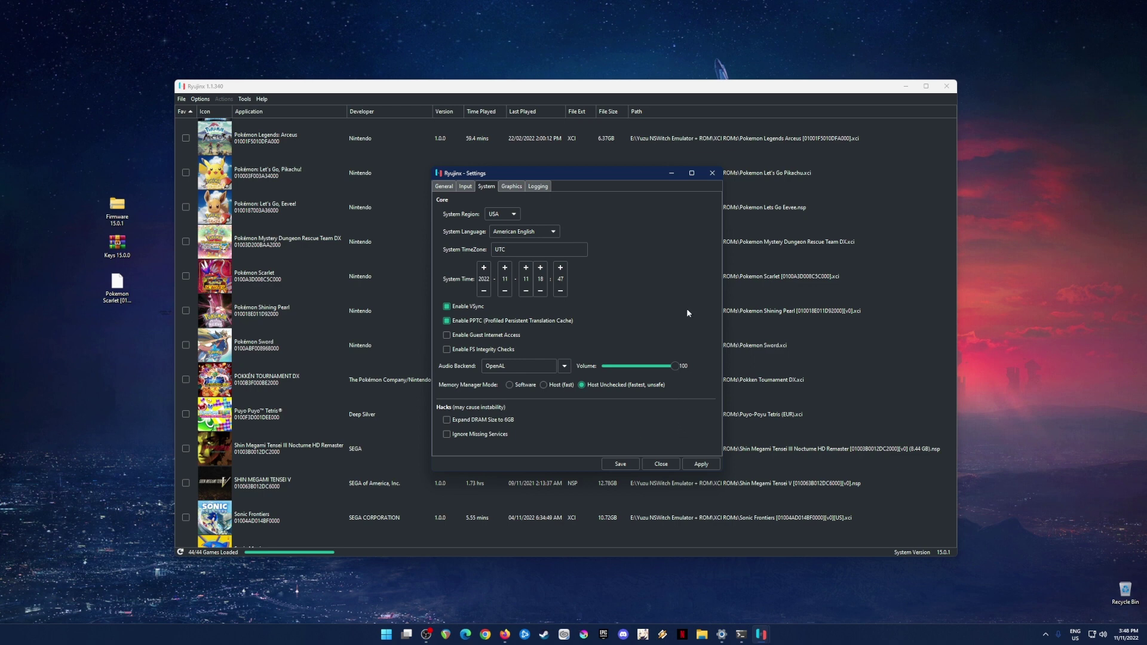
left_click(511, 186)
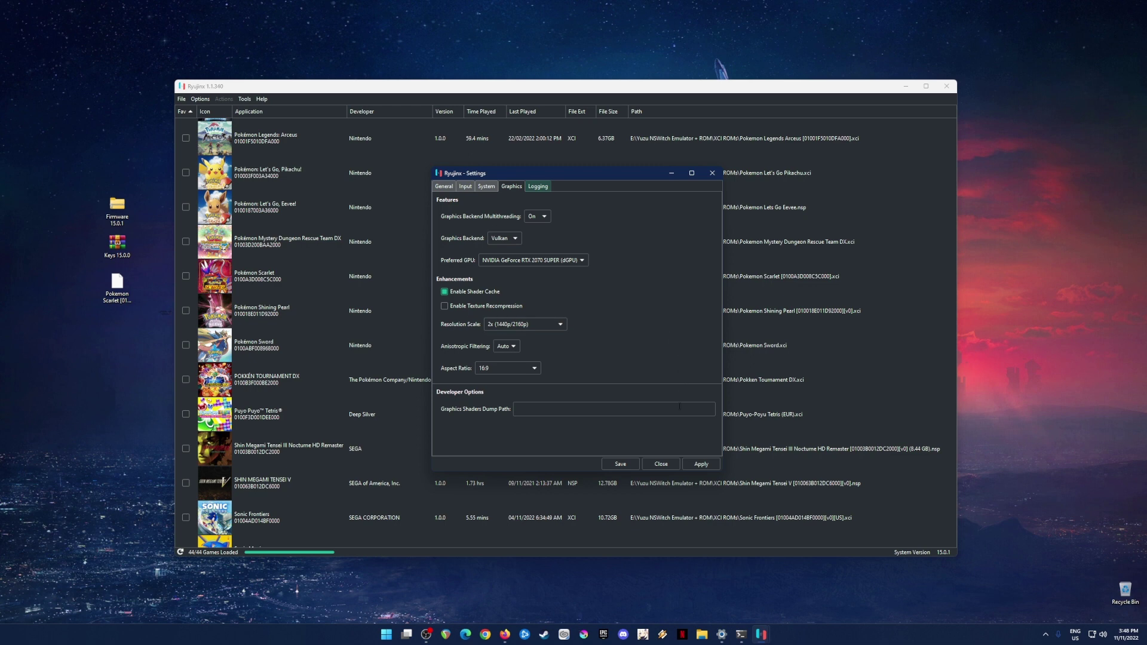
left_click(700, 463)
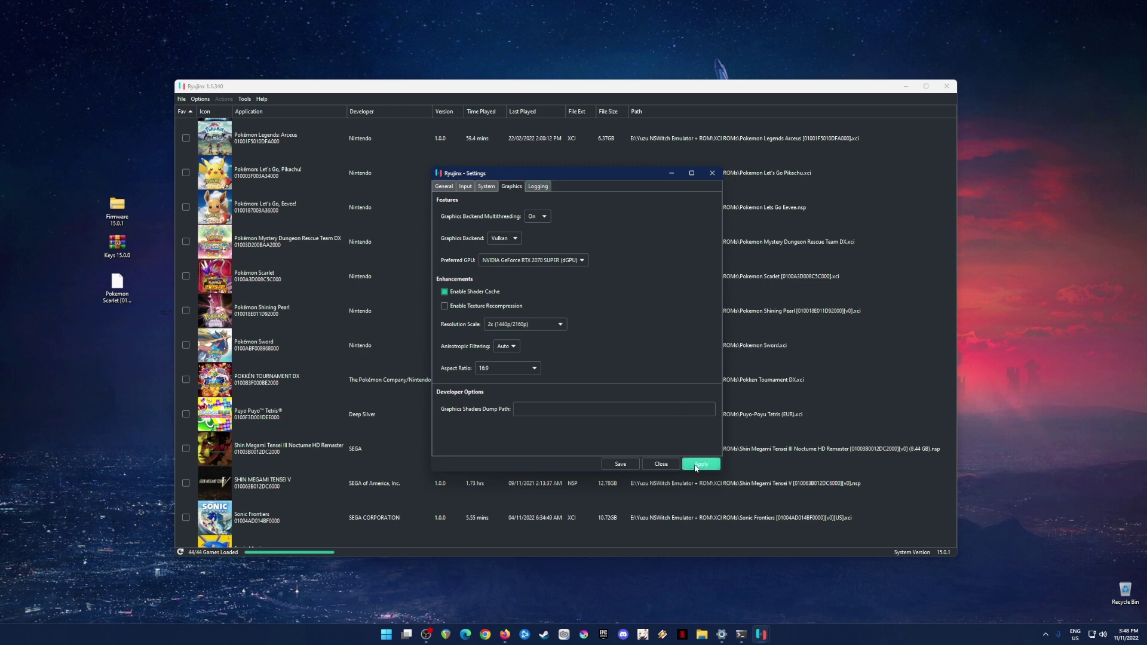
left_click(620, 463)
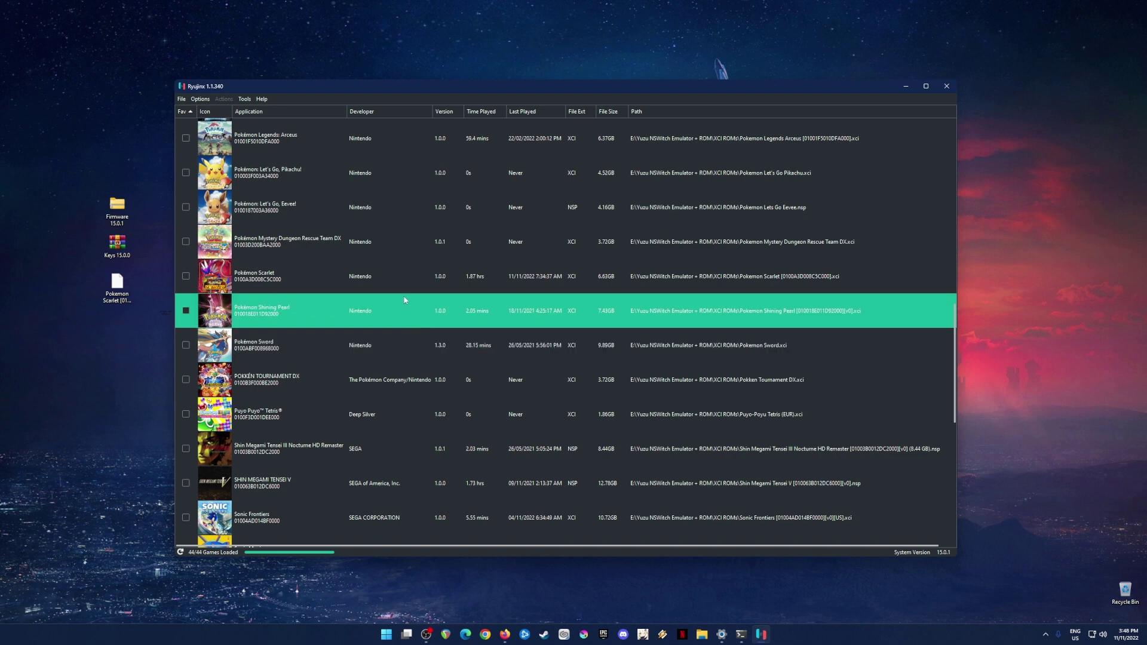
Find Pokémon Scarlet in the game list, go back to the start of the list and minimize Ryujinx
scroll(586, 351, "down", 1)
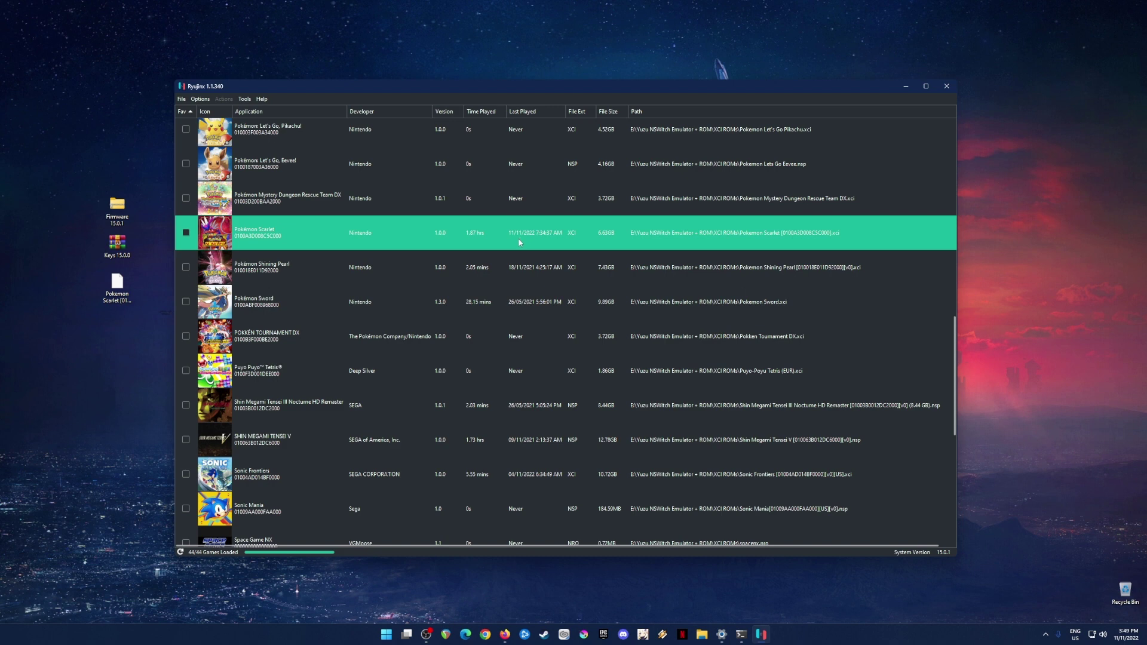
double_click(481, 233)
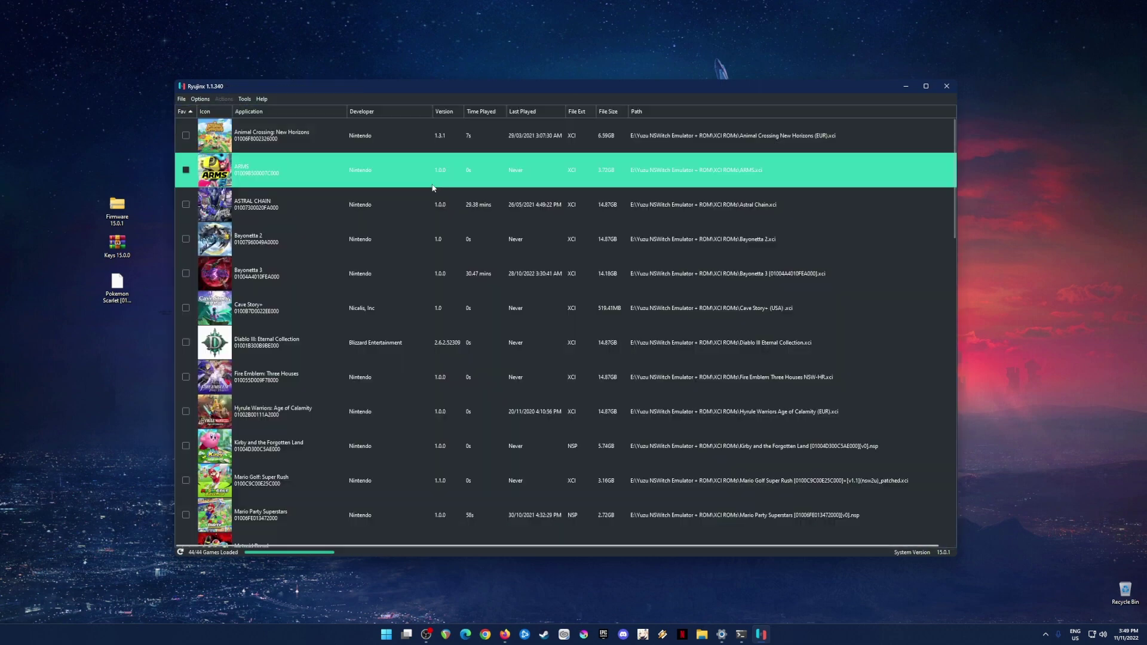
left_click(525, 322)
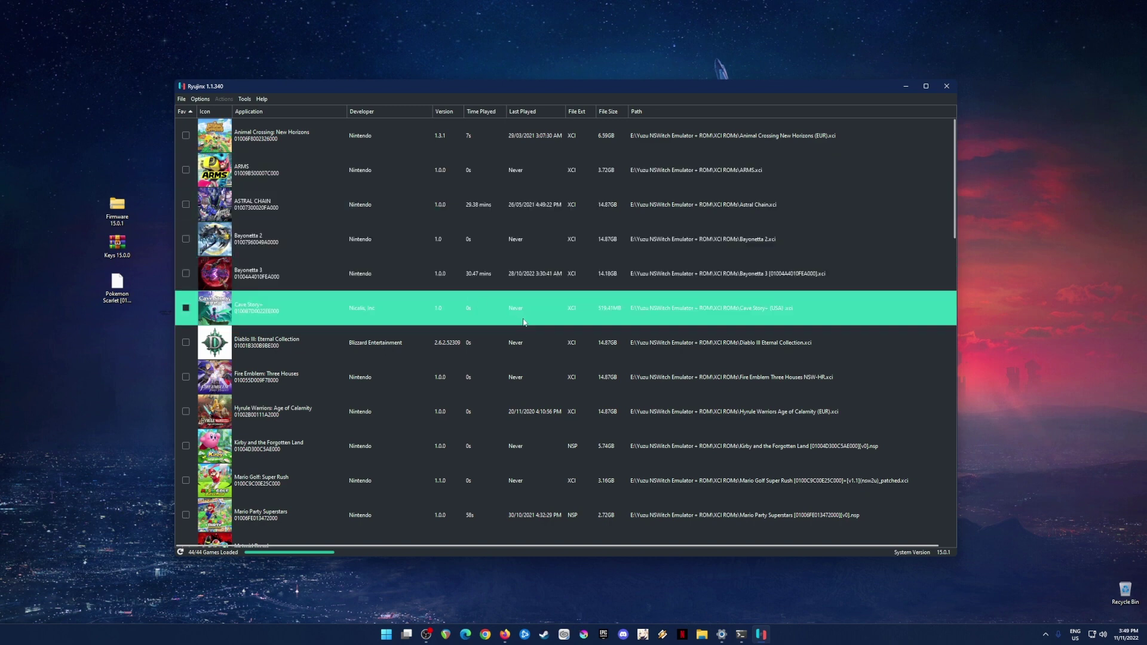
left_click(571, 334)
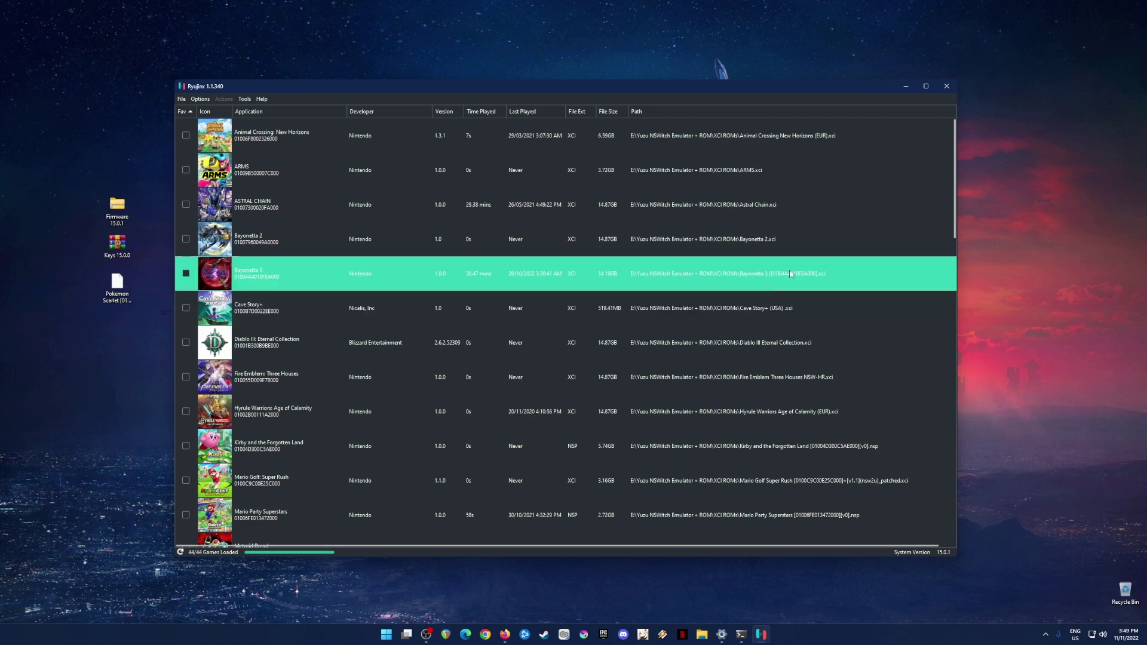
left_click(906, 87)
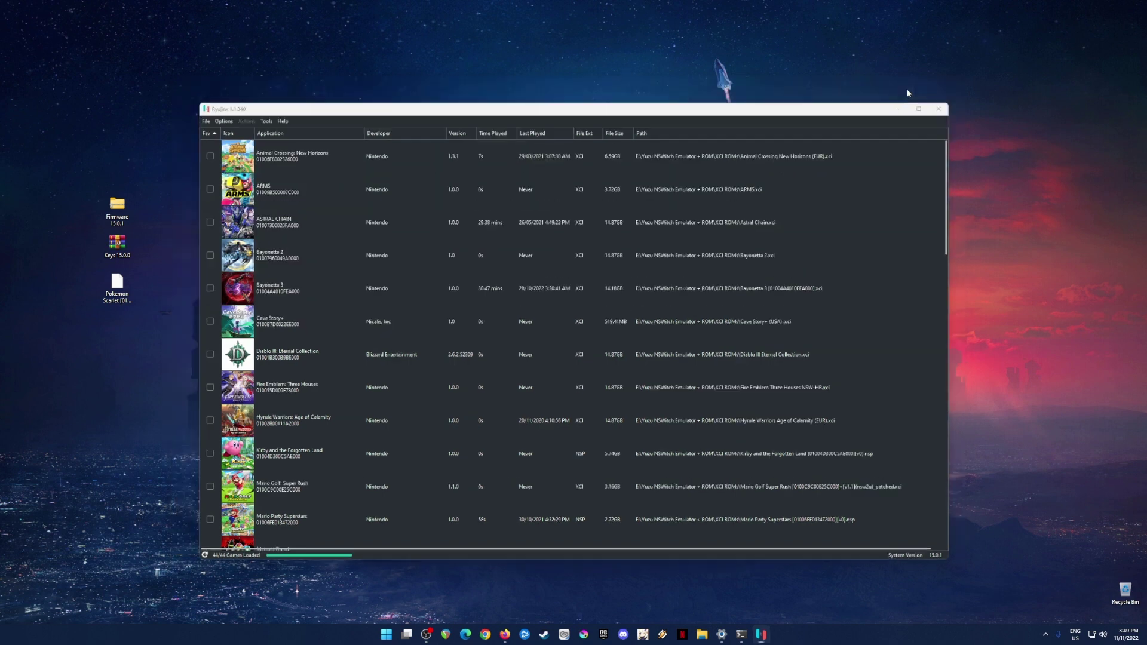